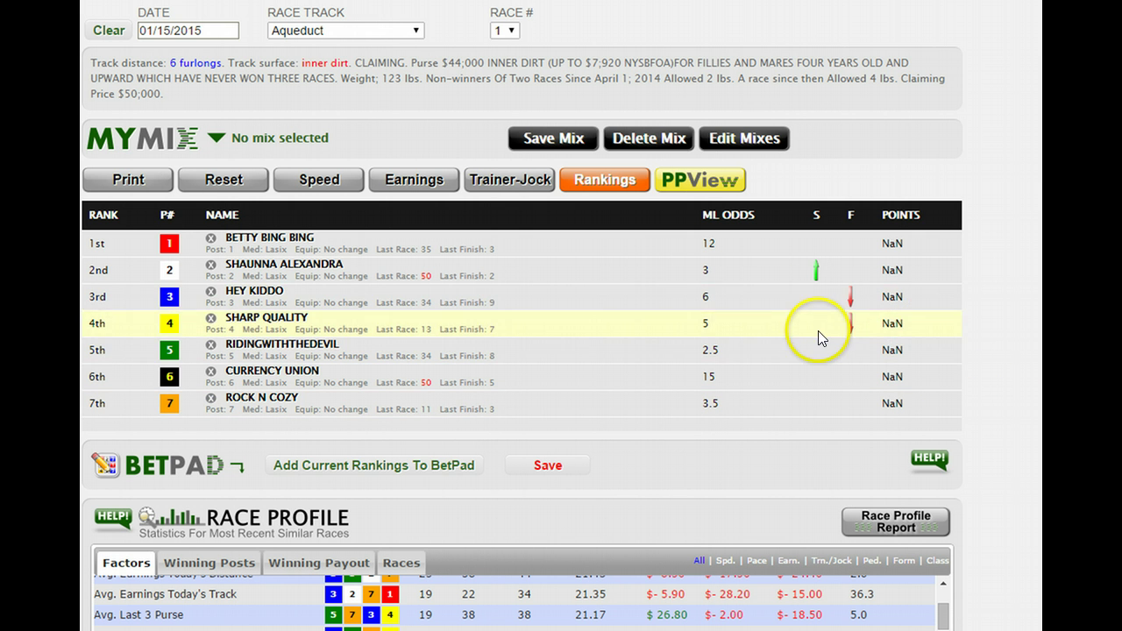
Step: View the Race Profile's factor statistics from the start of the list, along with the Winning Posts and Winning Payout charts
scroll(965, 368, down, 3)
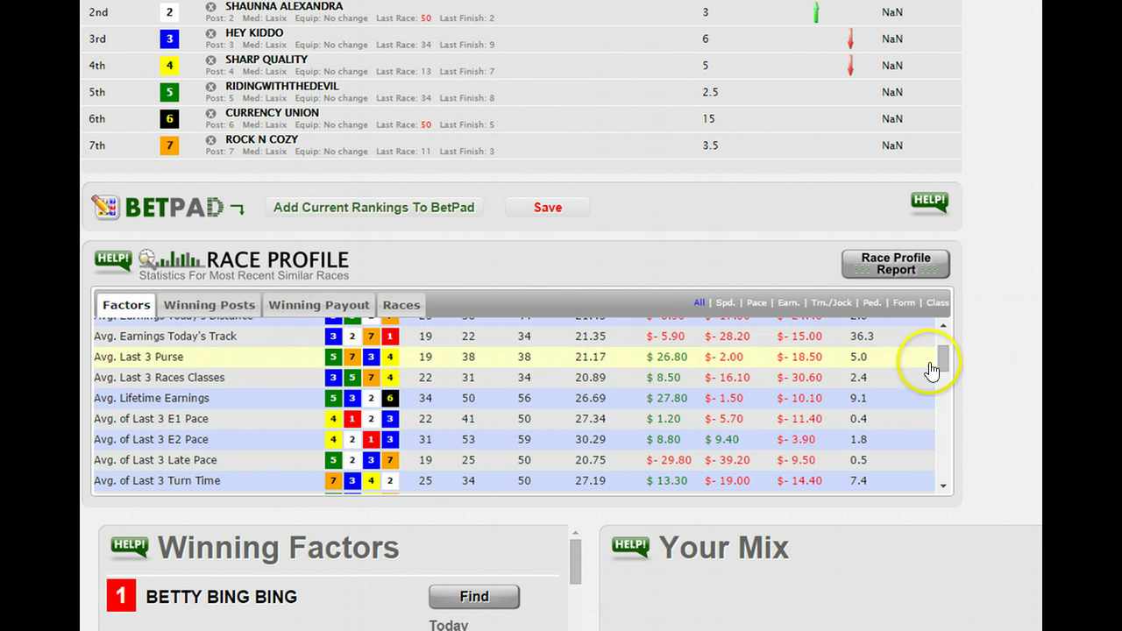
drag(931, 372, 947, 326)
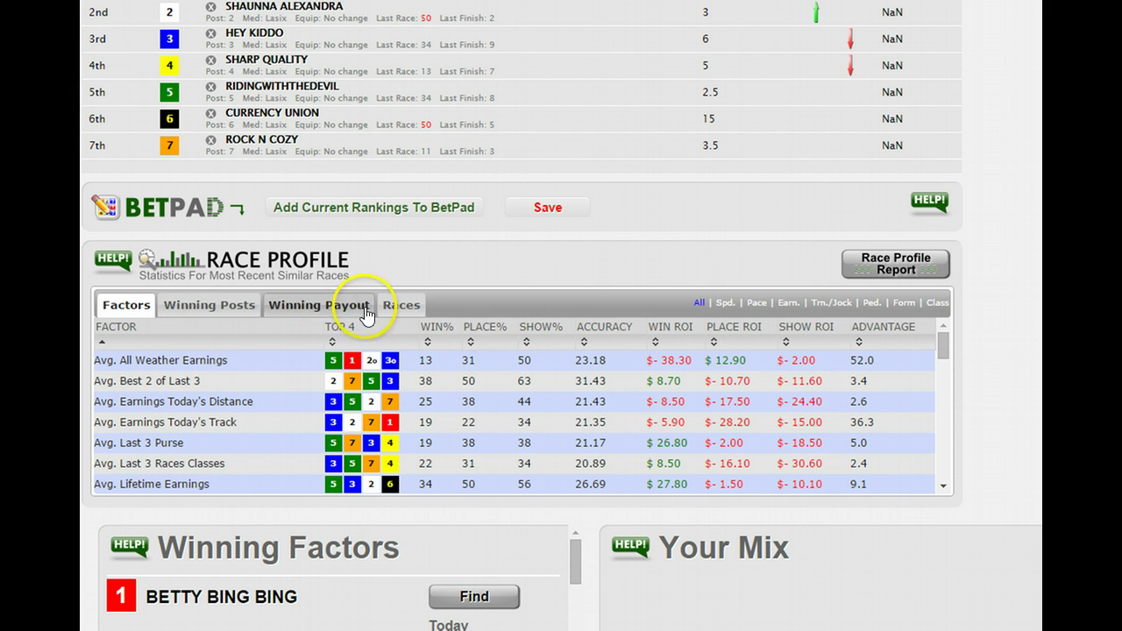
click(204, 306)
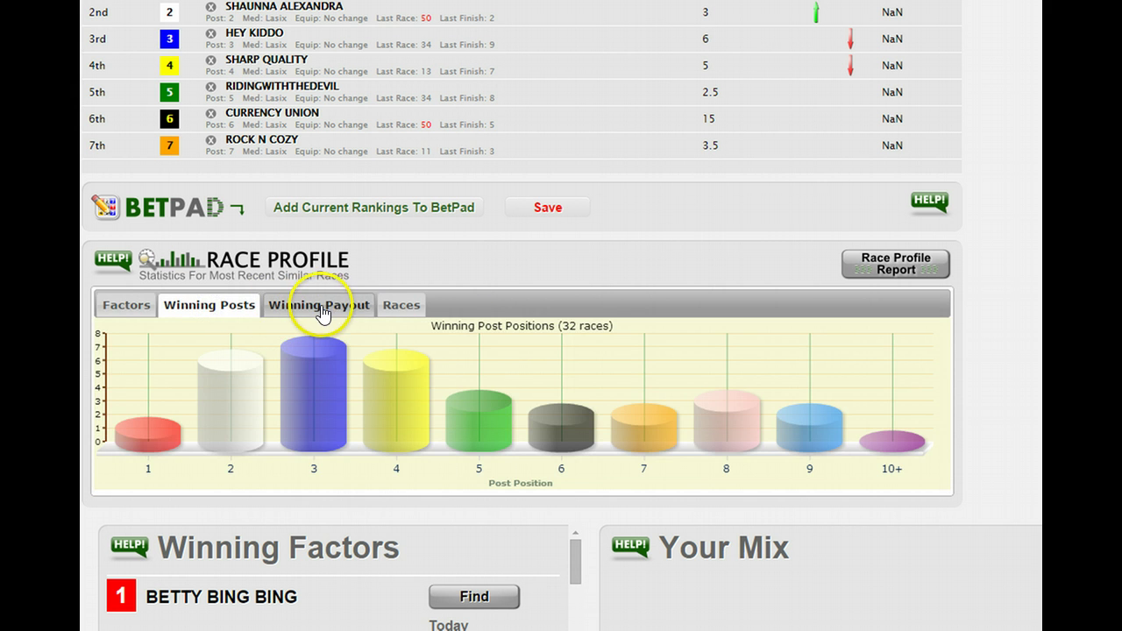
click(328, 309)
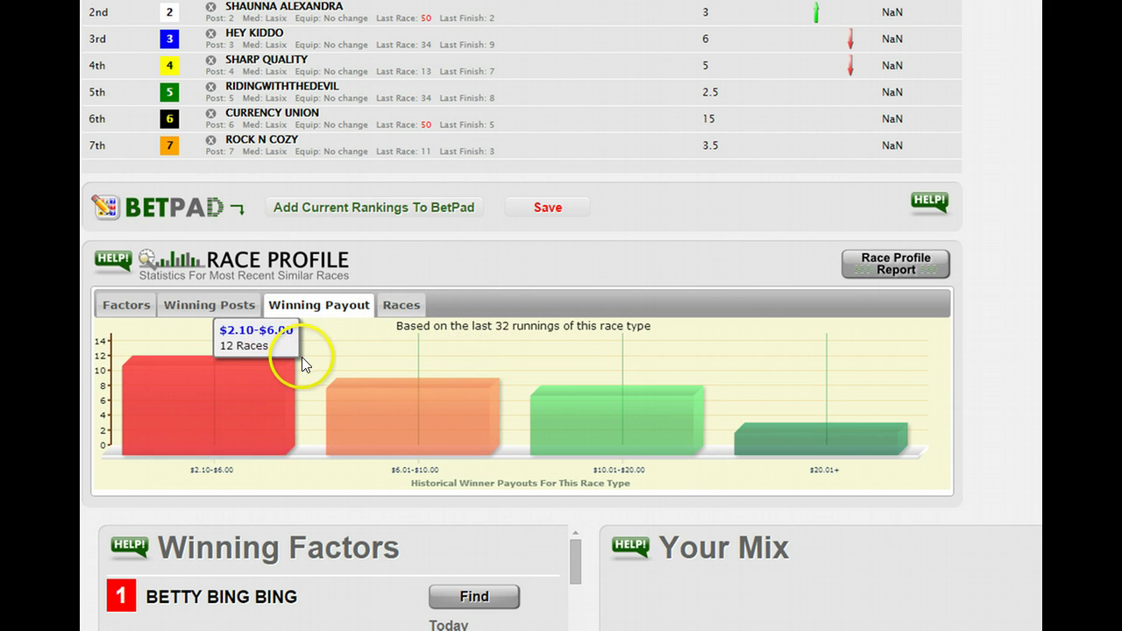
Step: Examine the Winning Posts chart alongside the race's entries, checking the winner counts for post positions 3 and 6
click(245, 319)
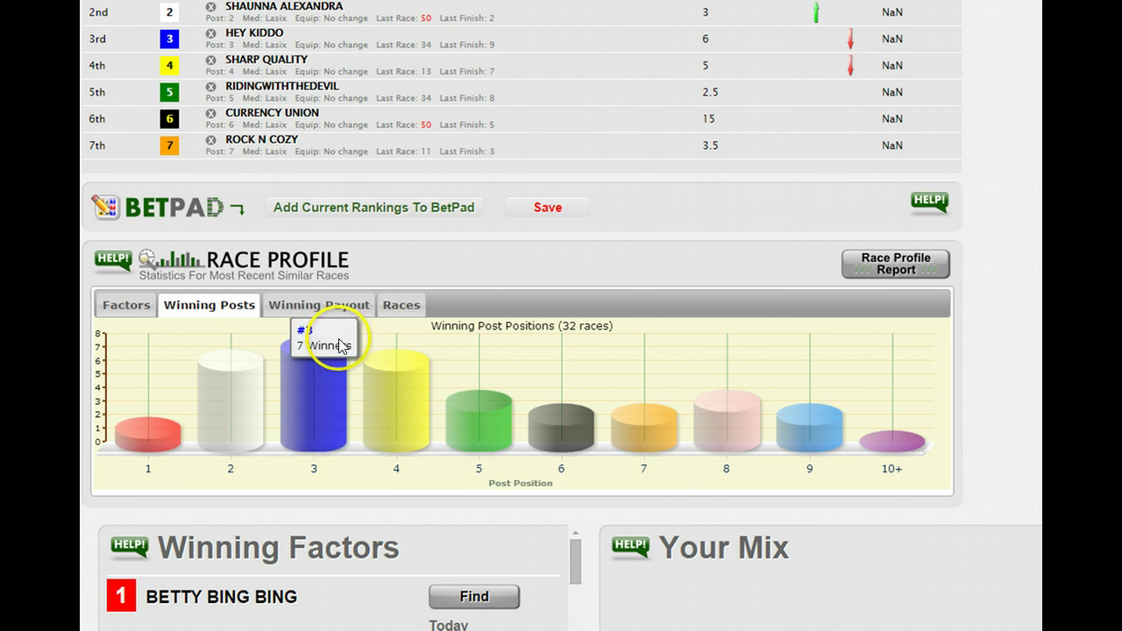
scroll(348, 318, up, 3)
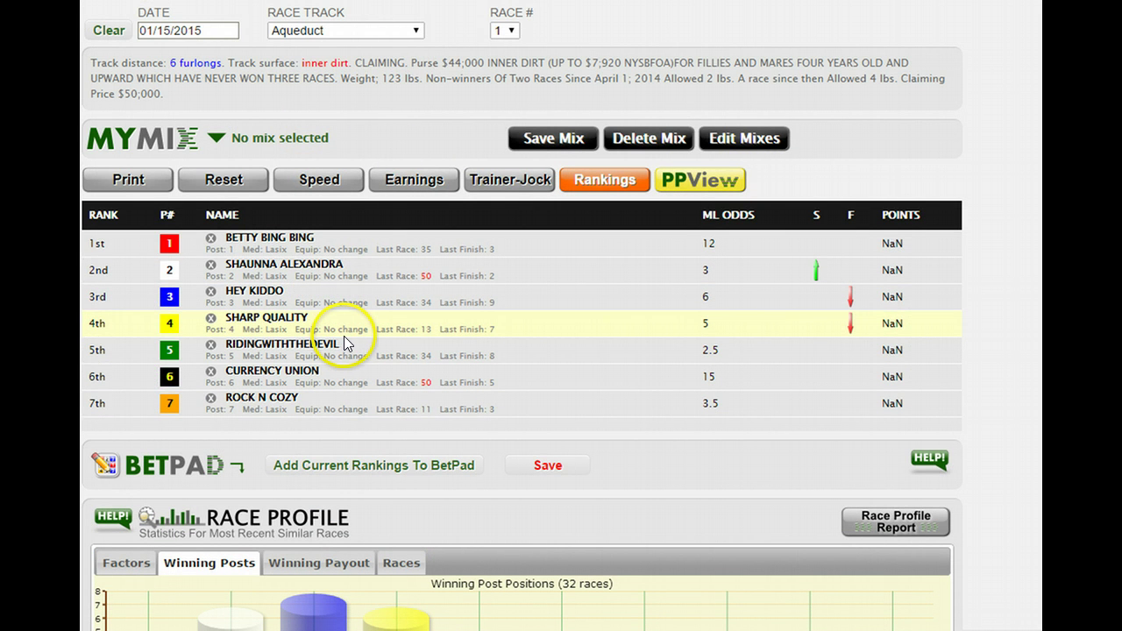
scroll(348, 341, down, 1)
scroll(347, 340, down, 2)
mouse_move(311, 417)
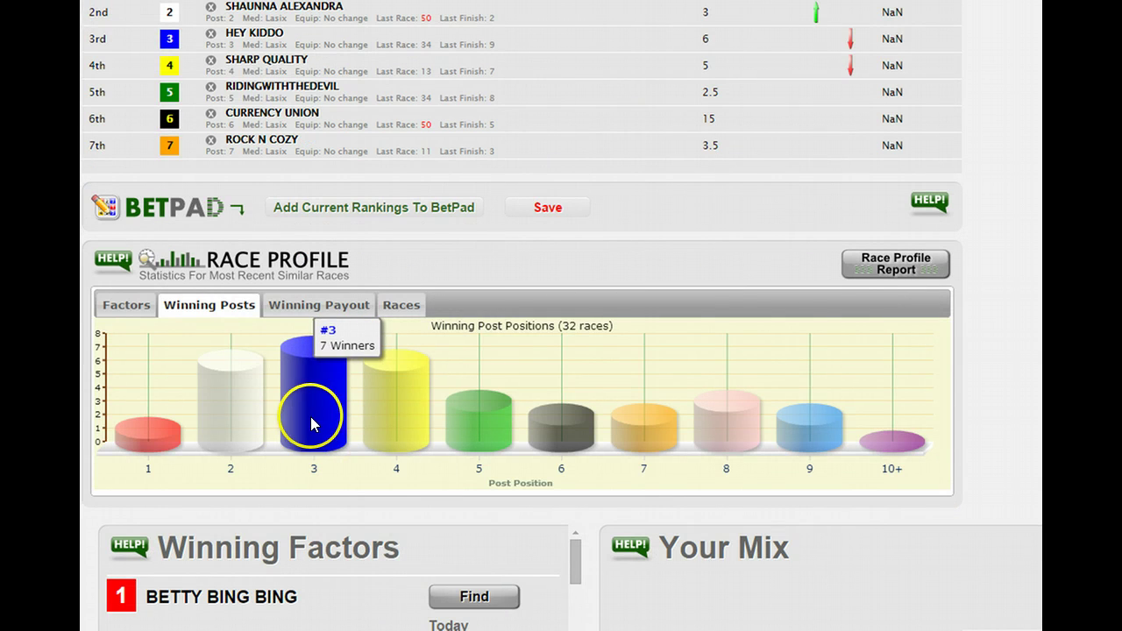
mouse_move(579, 336)
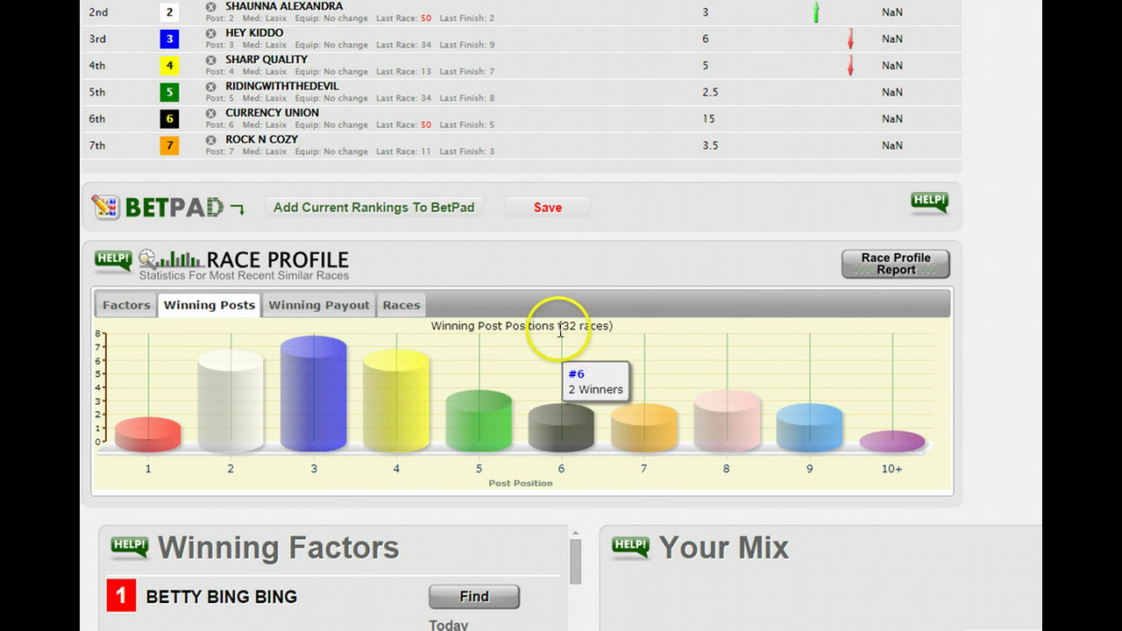
Step: Check the $2.10-$6.00 and $6.01-$10.00 brackets in the Winning Payout chart and view the list of past races with their payouts
click(342, 307)
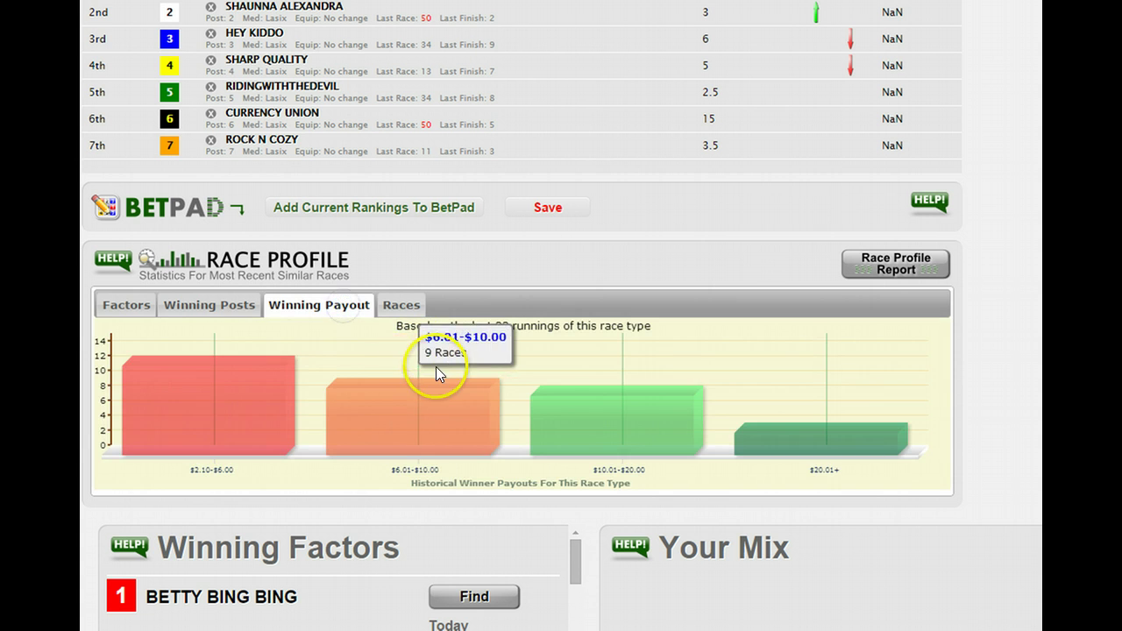
mouse_move(247, 397)
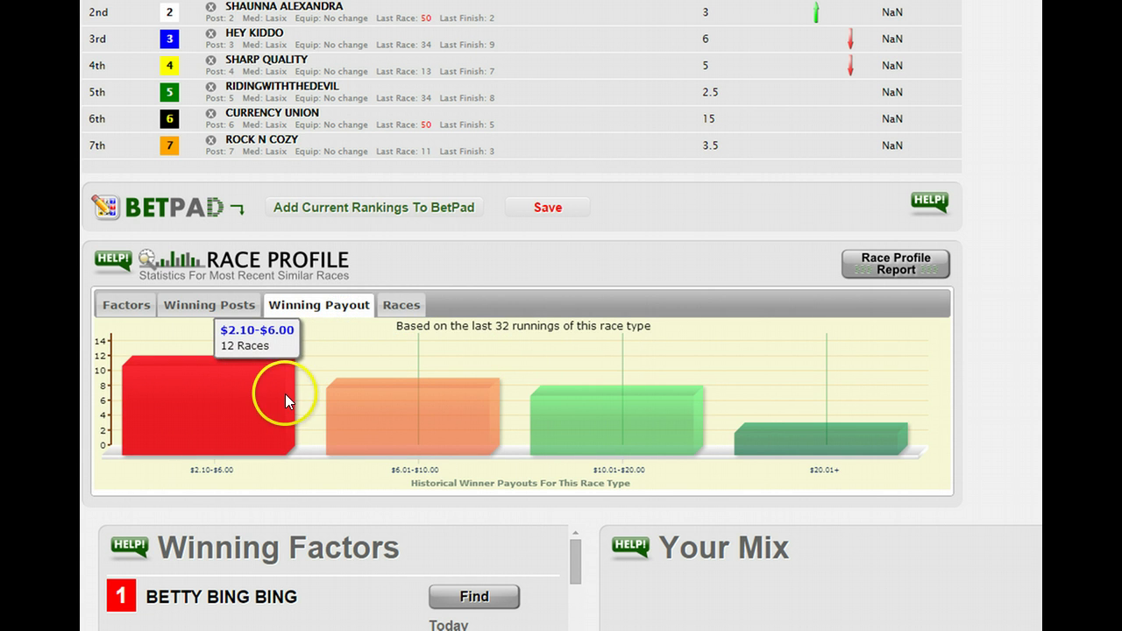
mouse_move(400, 405)
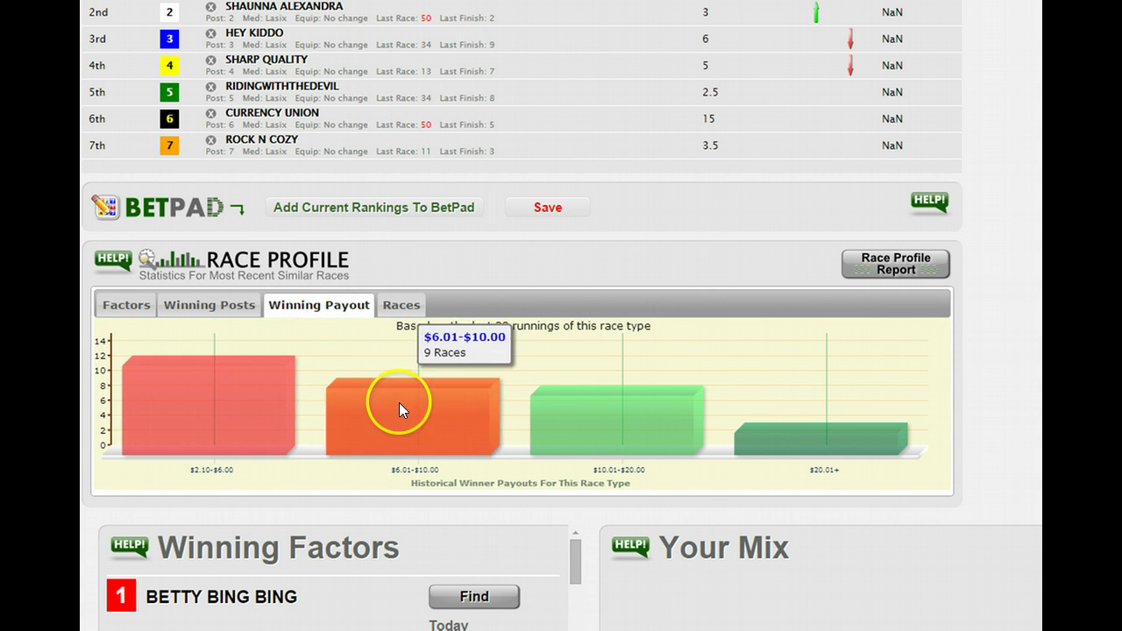
click(402, 307)
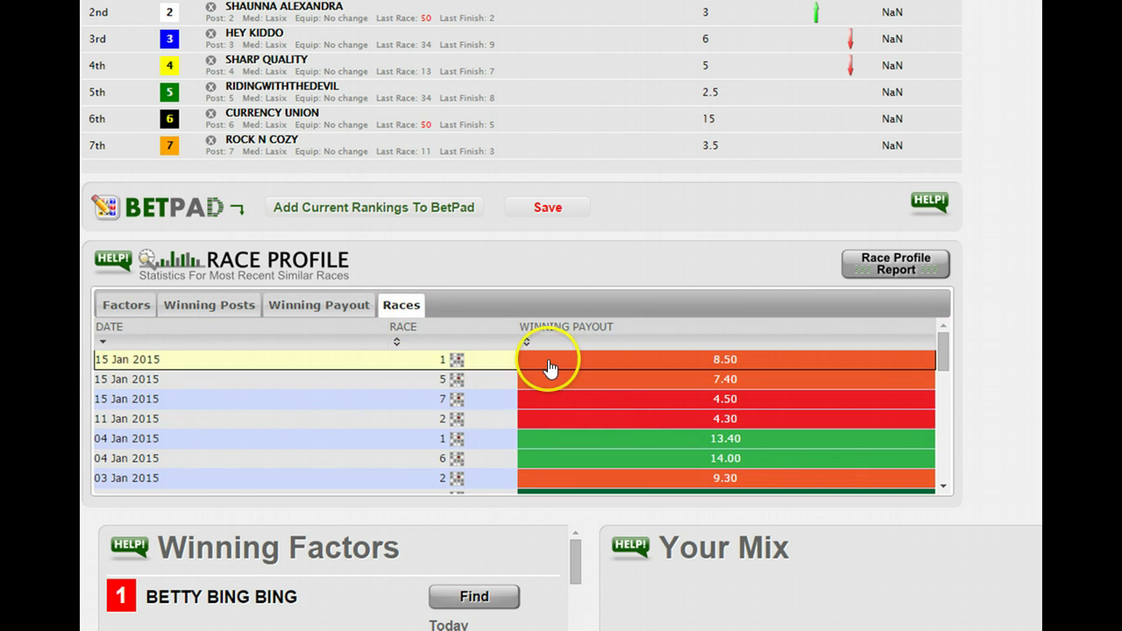
mouse_move(947, 353)
mouse_down()
mouse_move(944, 456)
mouse_move(942, 342)
mouse_up()
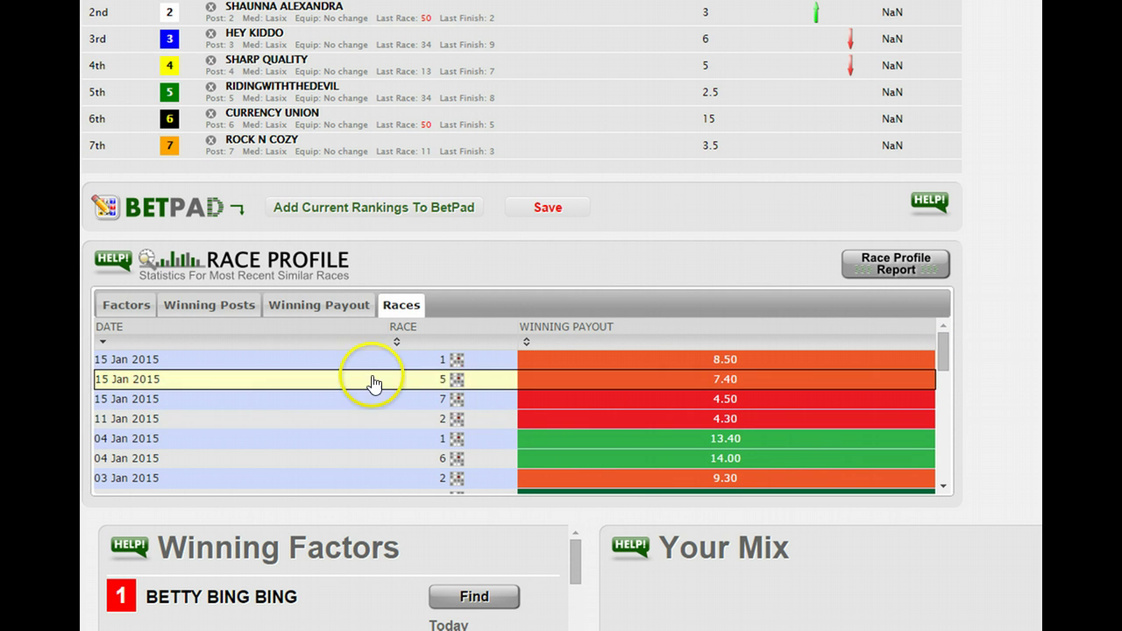
Step: Return to the Race Profile factors and sort them by WIN% from highest to lowest
click(120, 314)
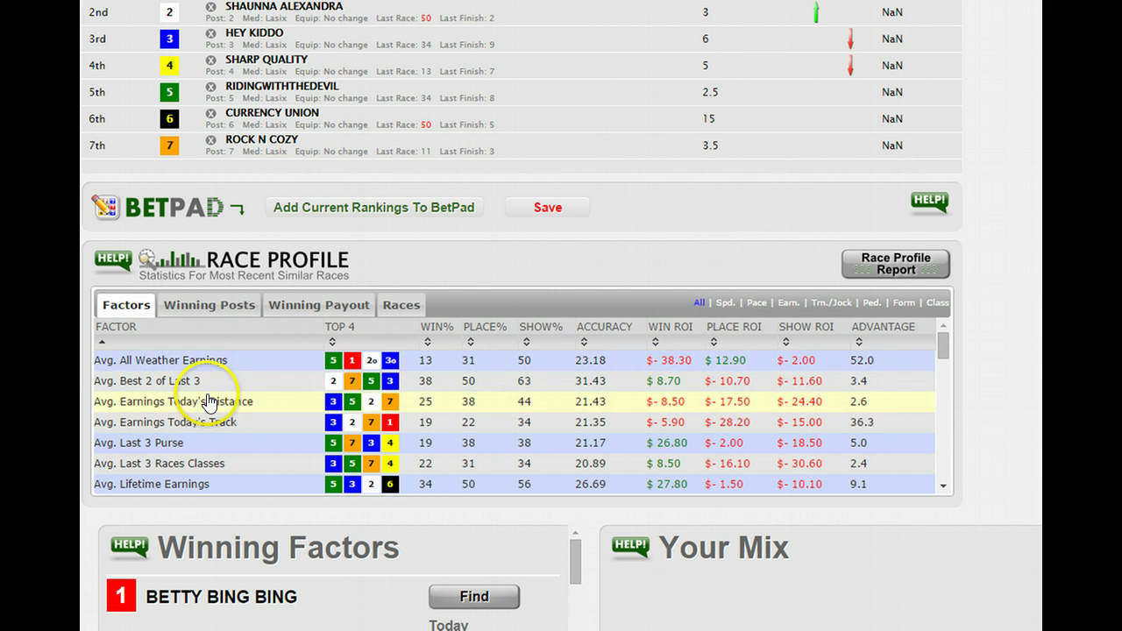
mouse_move(942, 344)
mouse_down()
mouse_move(933, 464)
mouse_move(936, 323)
mouse_up()
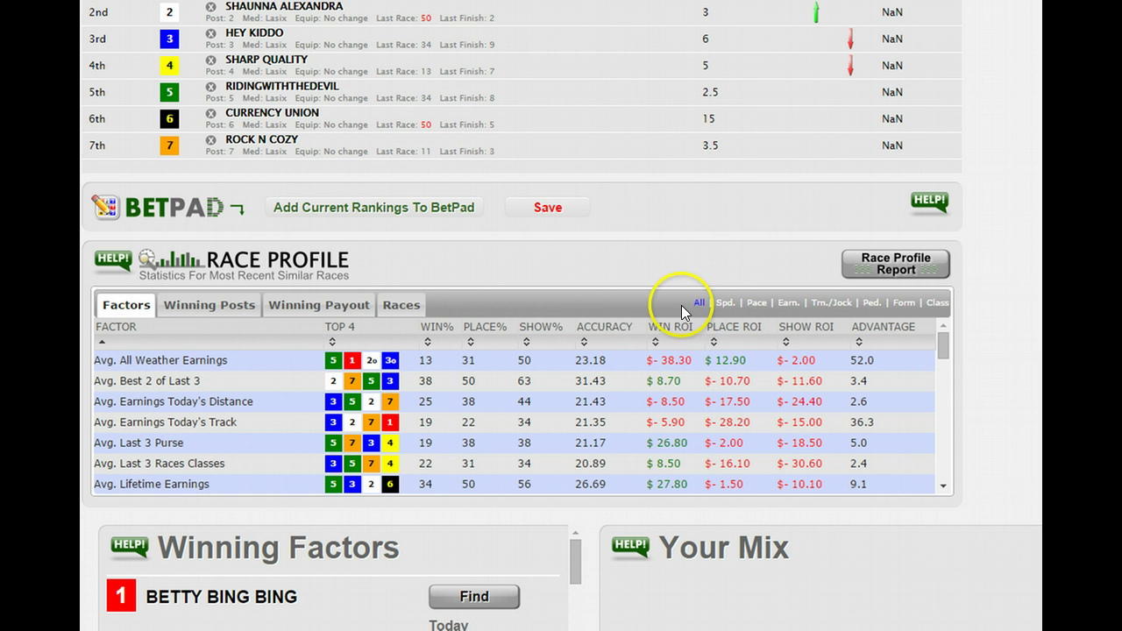
click(440, 337)
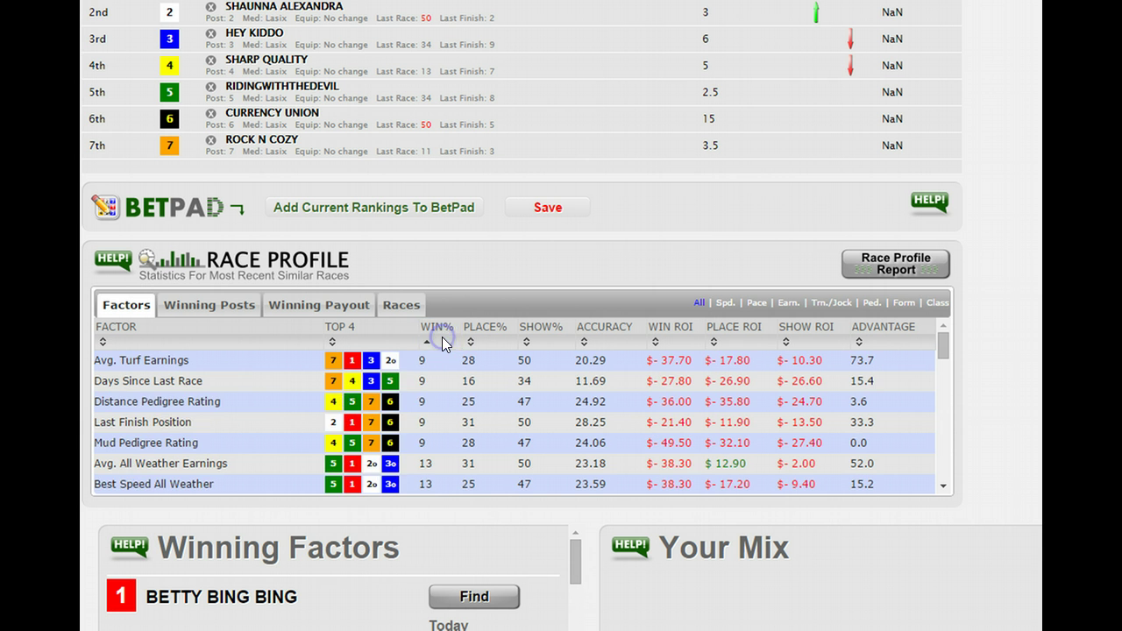
click(437, 339)
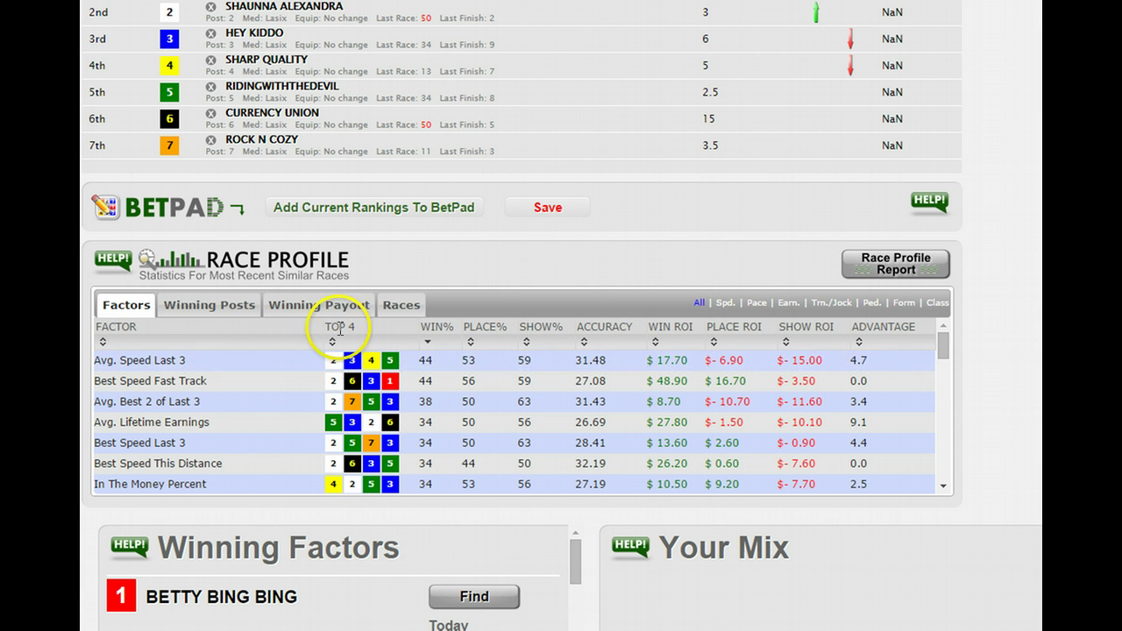
Step: Recheck the Winning Posts chart in the Race Profile and go back to the factor statistics
click(233, 323)
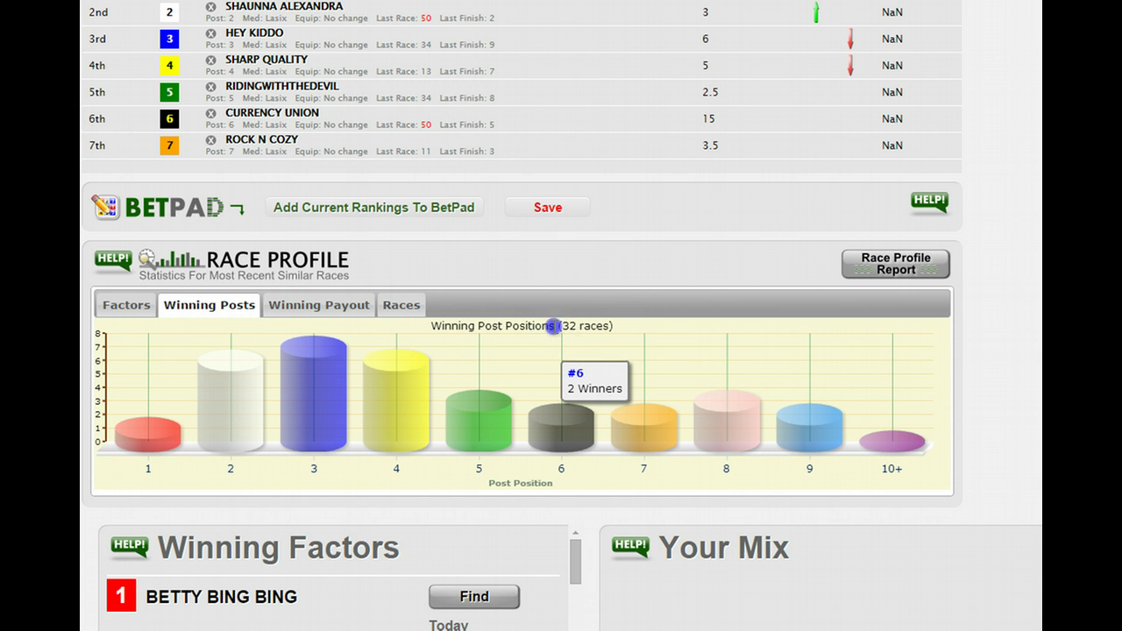
click(121, 306)
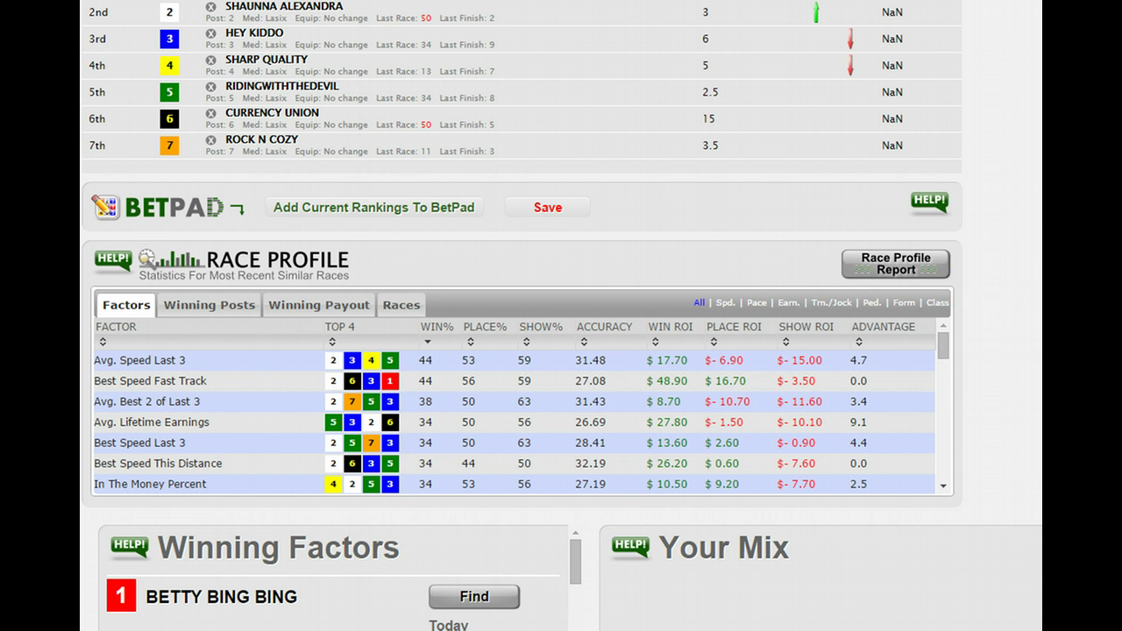
Step: Review the points in the horse rankings, comparing the first-ranked horse with the second-ranked one
scroll(957, 243, up, 2)
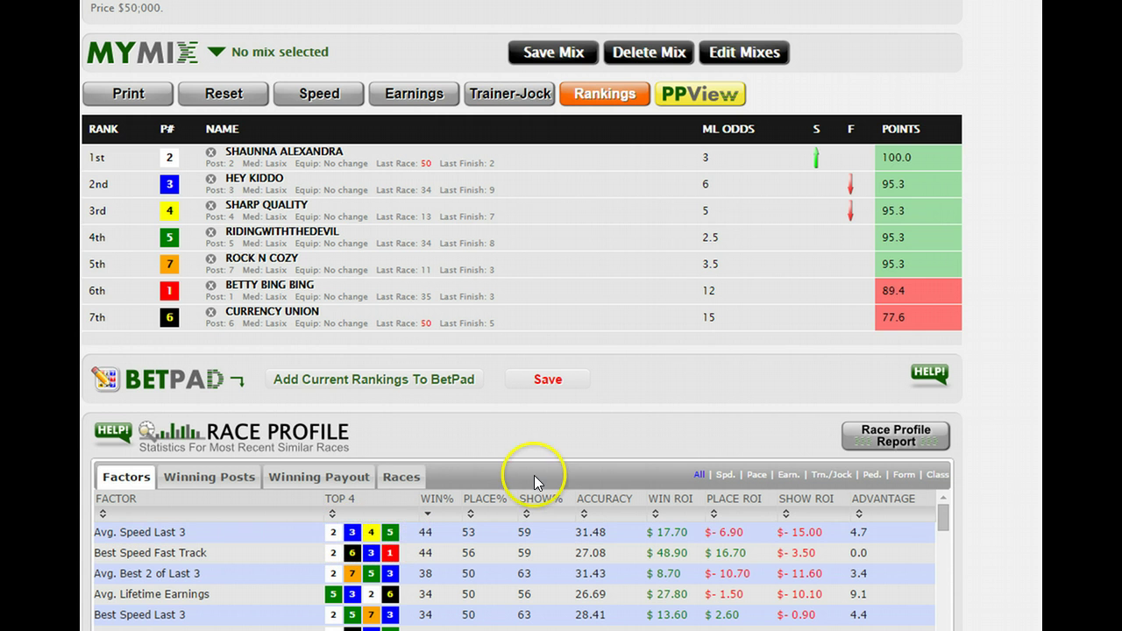
drag(884, 158, 895, 158)
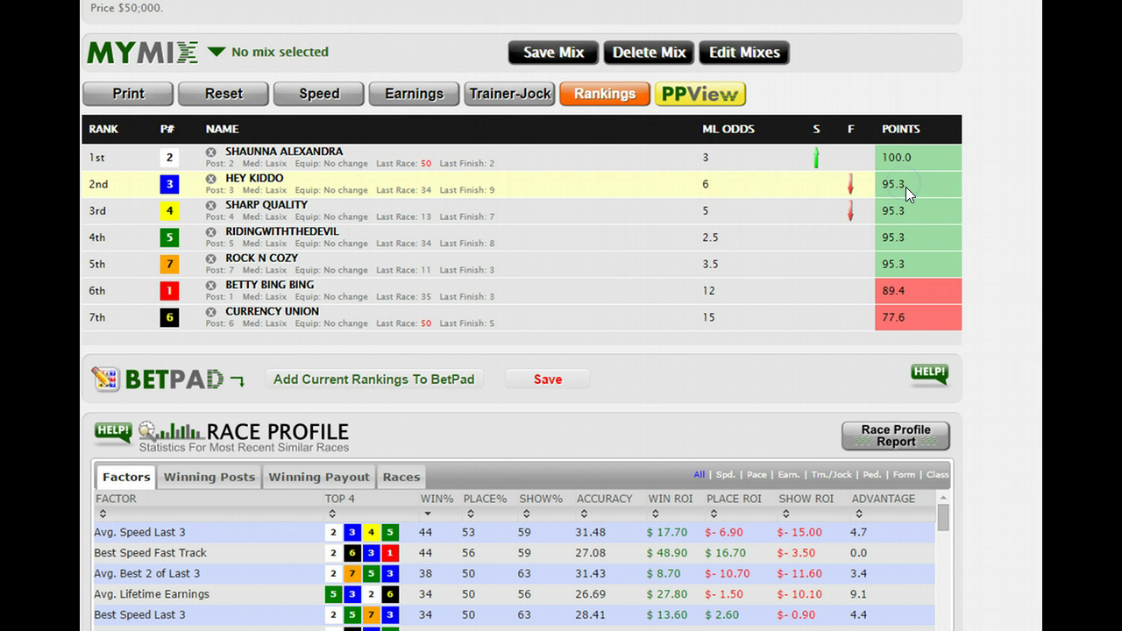
drag(925, 164, 879, 185)
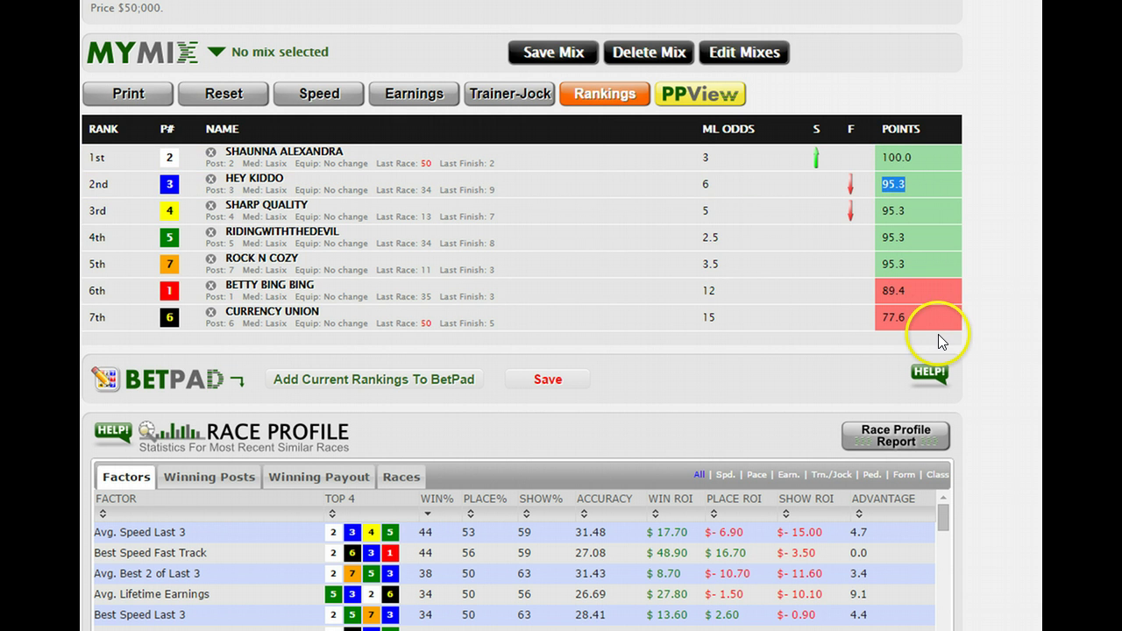
click(1019, 323)
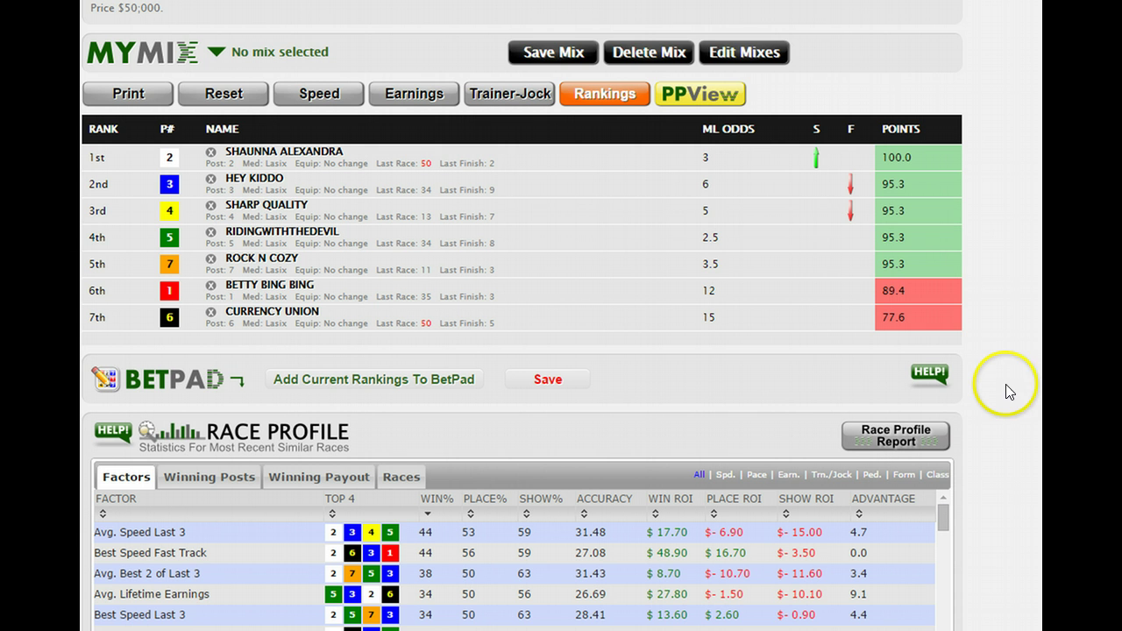
Step: Examine the accuracy, WIN ROI and PLACE ROI of the leading factors, from Avg. Speed Last 3 through Best Speed Last 3
scroll(1028, 375, down, 1)
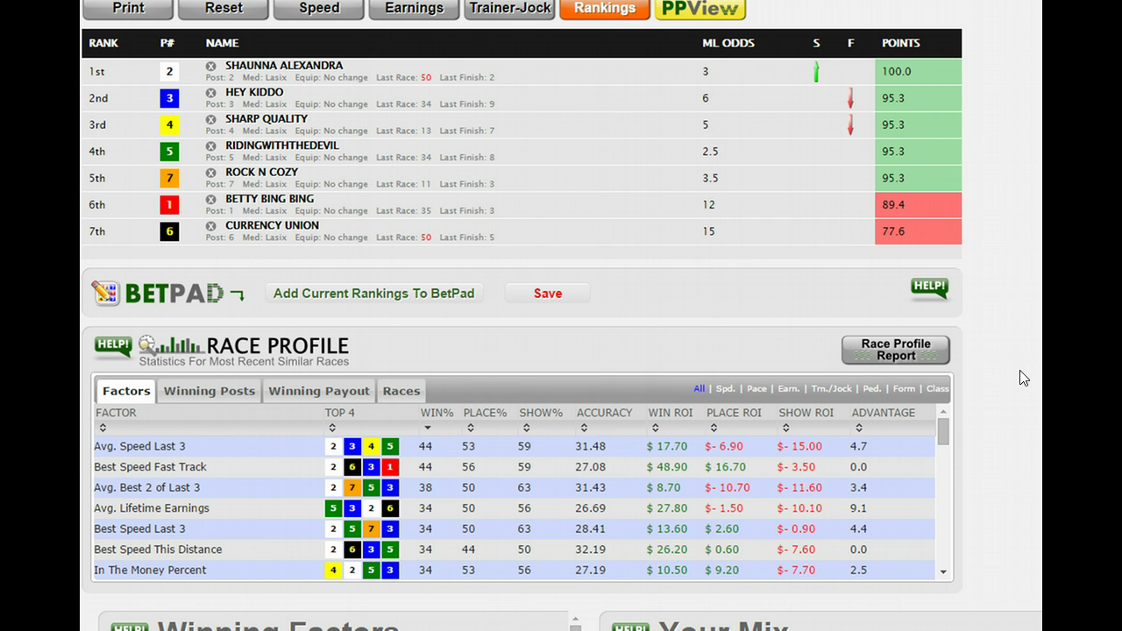
click(285, 449)
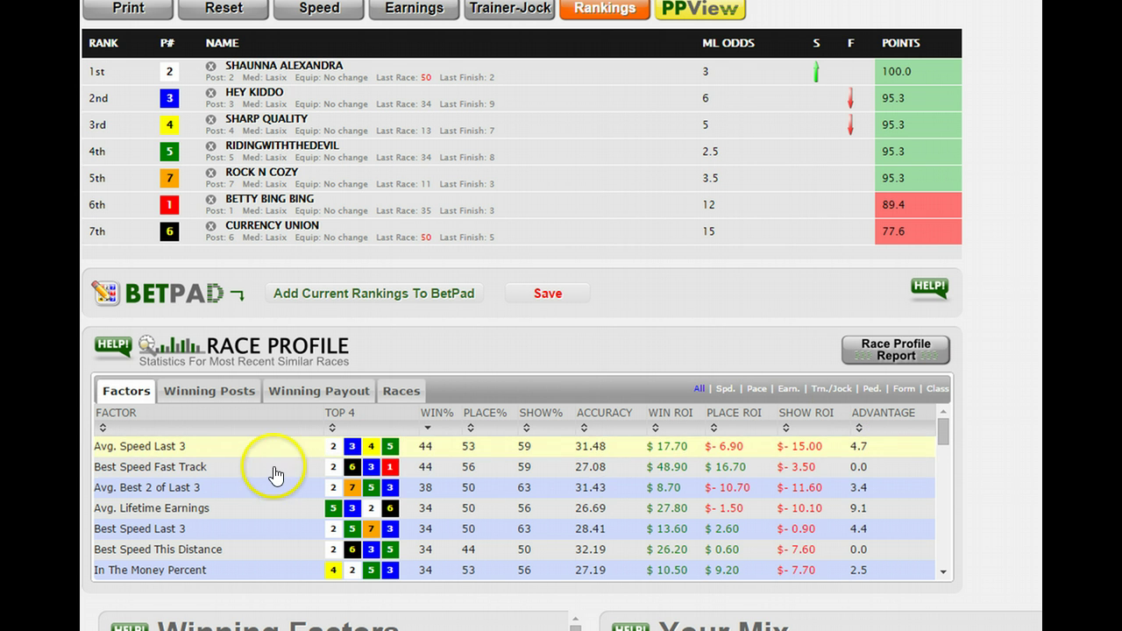
click(273, 486)
click(654, 465)
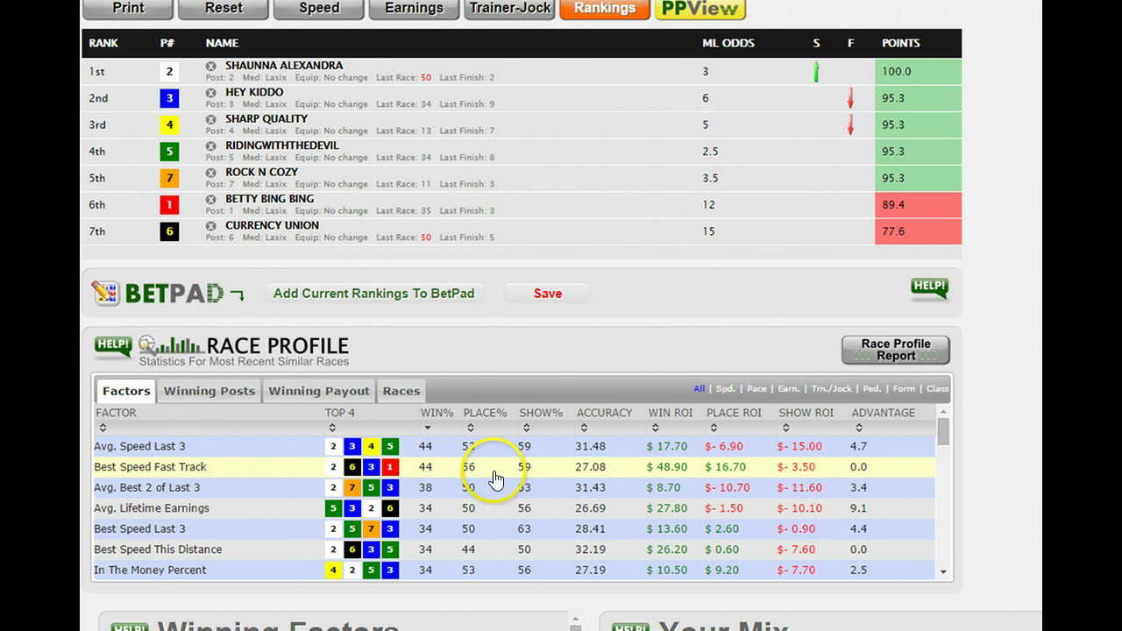
click(564, 487)
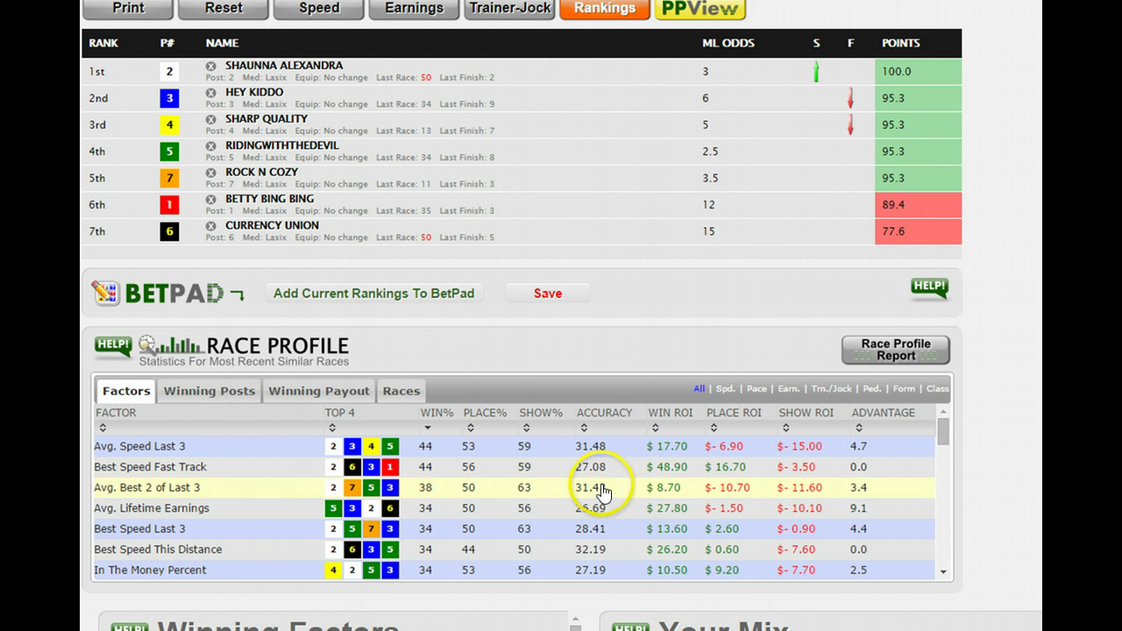
click(666, 509)
click(666, 467)
click(619, 507)
click(614, 529)
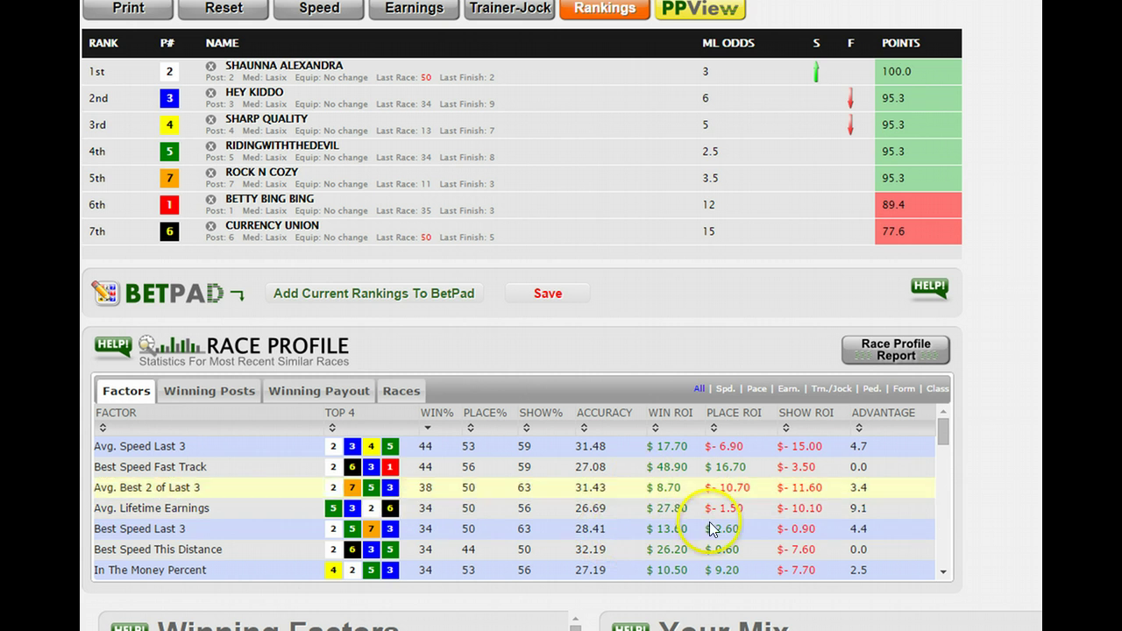
click(715, 529)
click(664, 488)
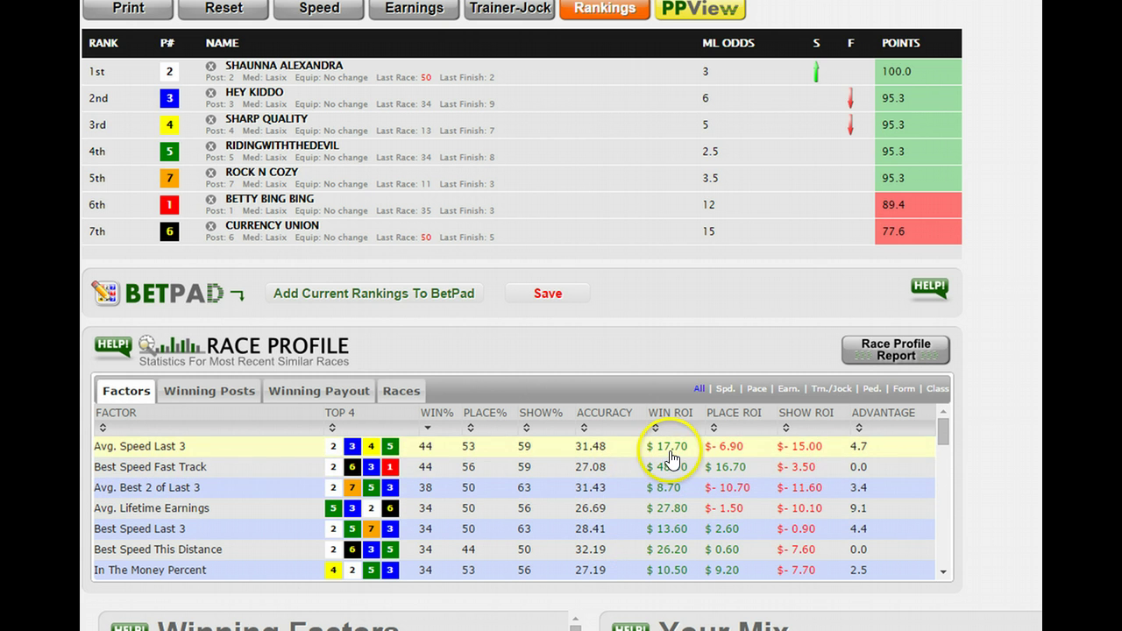
Step: Sort the Race Profile factors by WIN ROI from highest to lowest, and re-sort them by WIN% in descending order
click(670, 427)
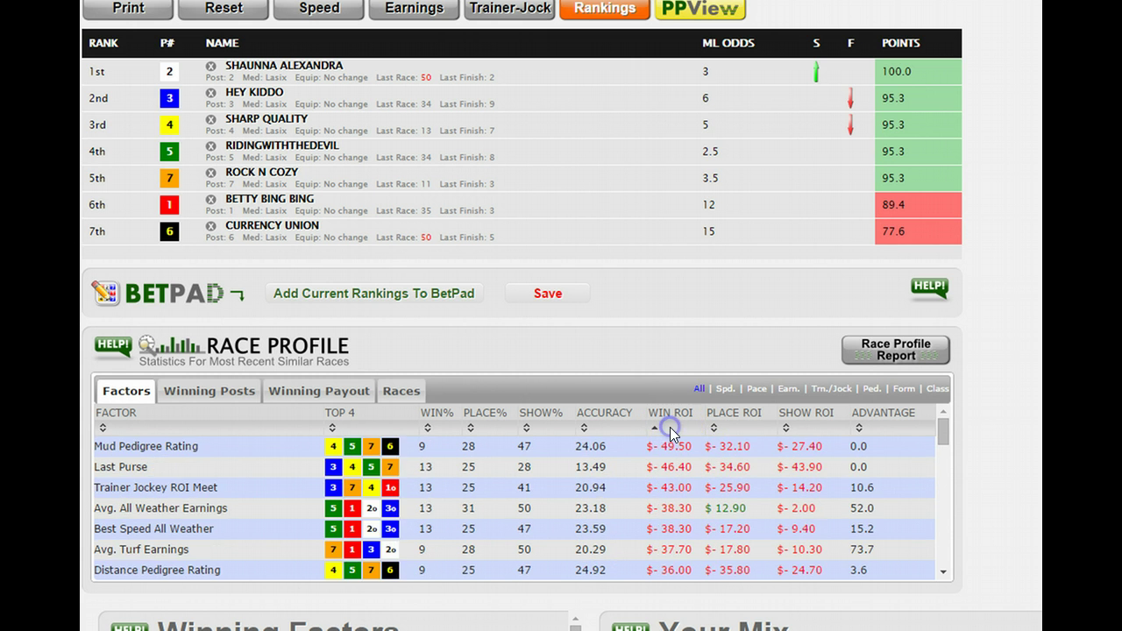
click(670, 427)
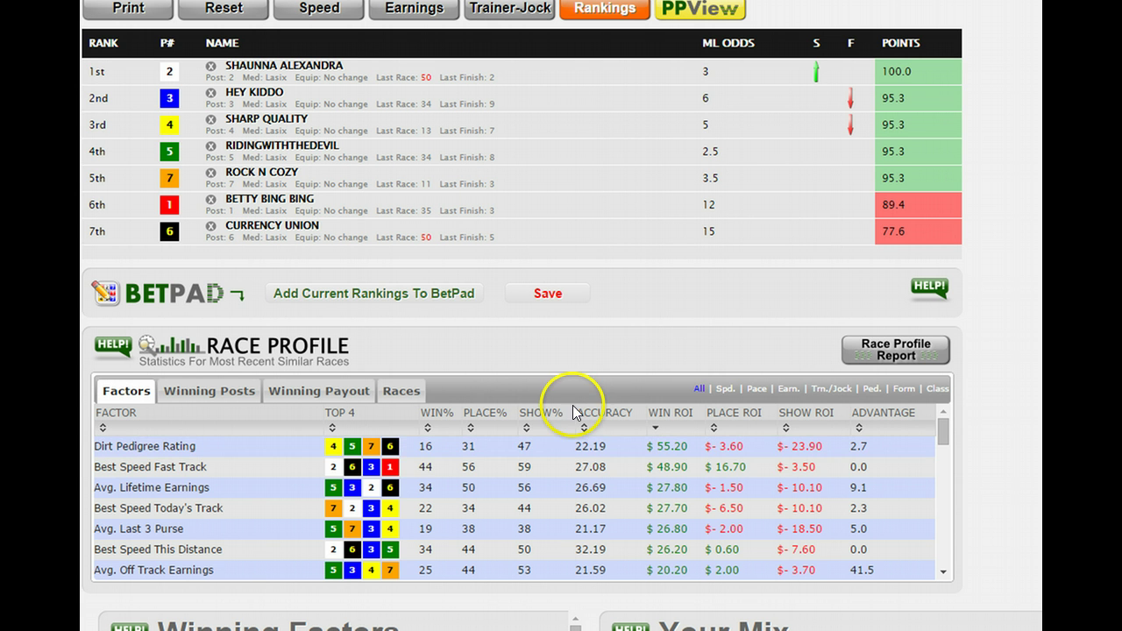
click(428, 428)
click(435, 428)
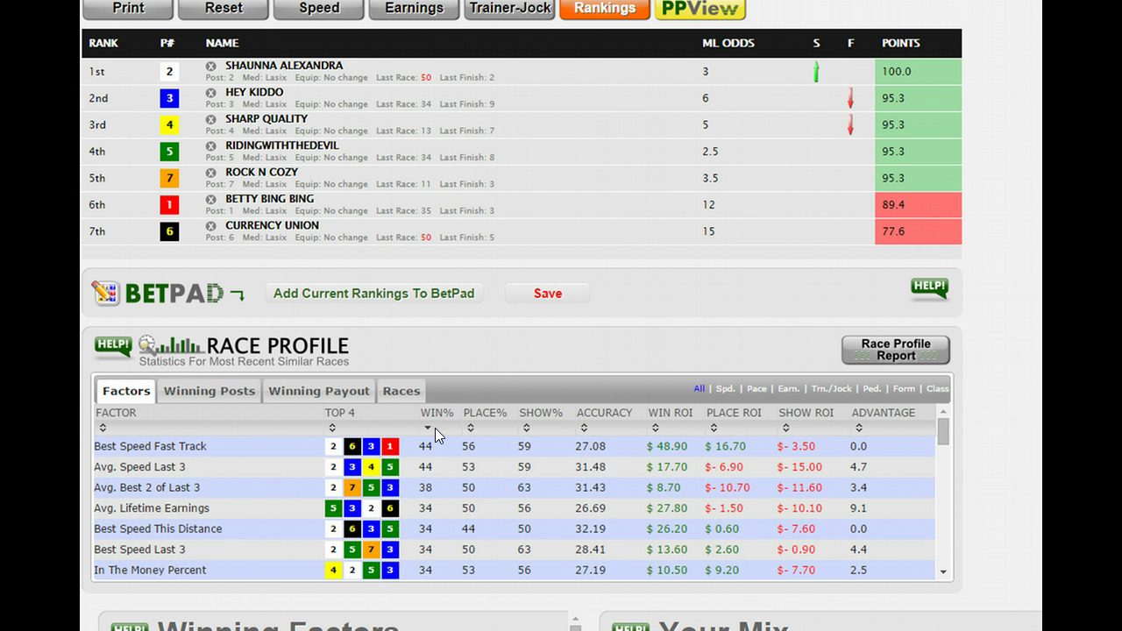
Step: Compare the win percentage, accuracy and WIN ROI of Best Speed Fast Track, Avg. Speed Last 3 and Avg. Best 2 of Last 3
click(428, 449)
click(433, 470)
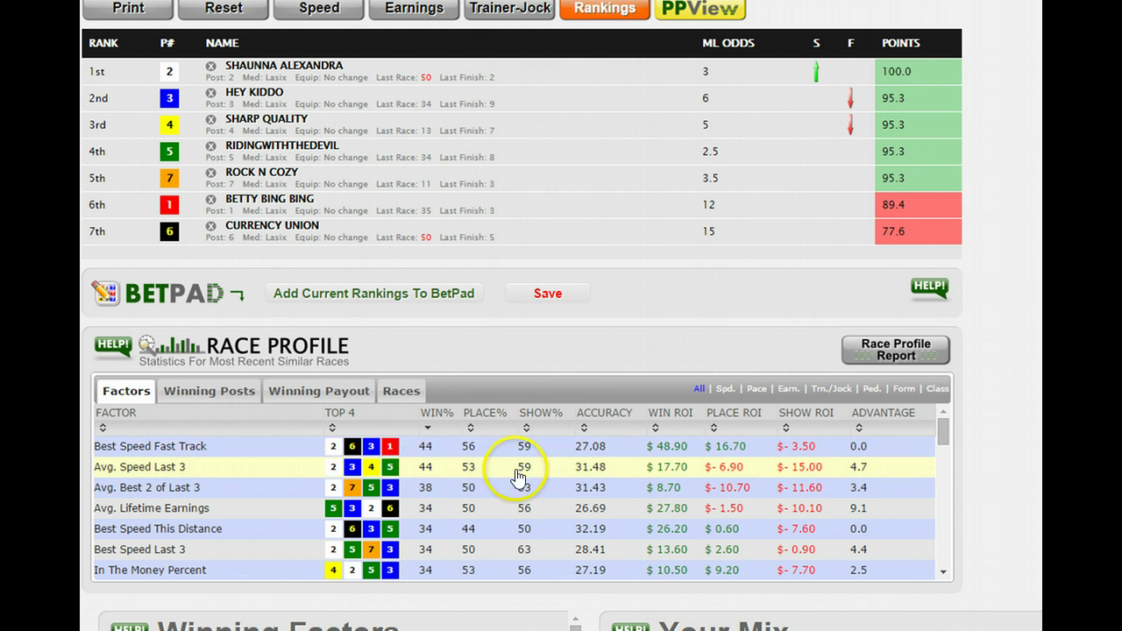
click(663, 490)
click(630, 470)
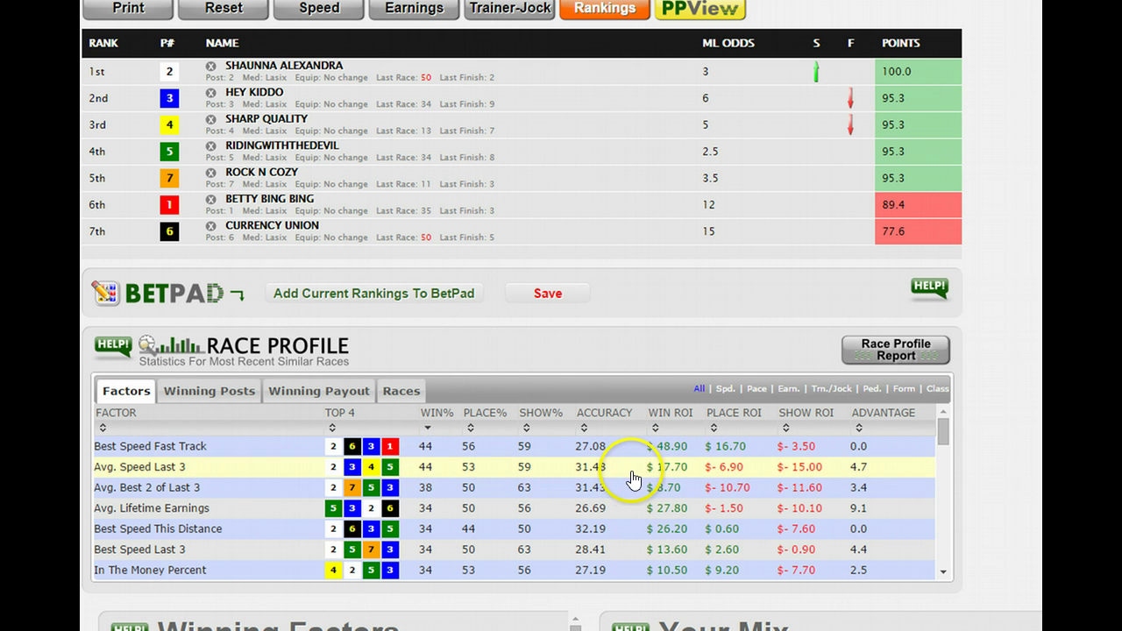
click(594, 491)
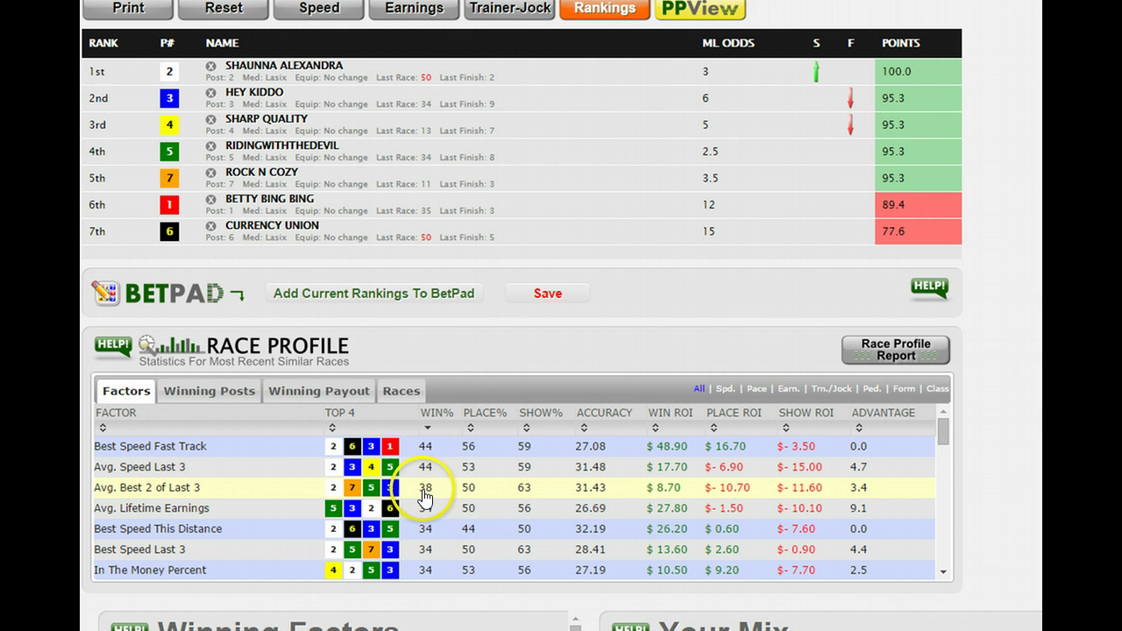
Step: Filter the Race Profile factors to the speed category
click(671, 497)
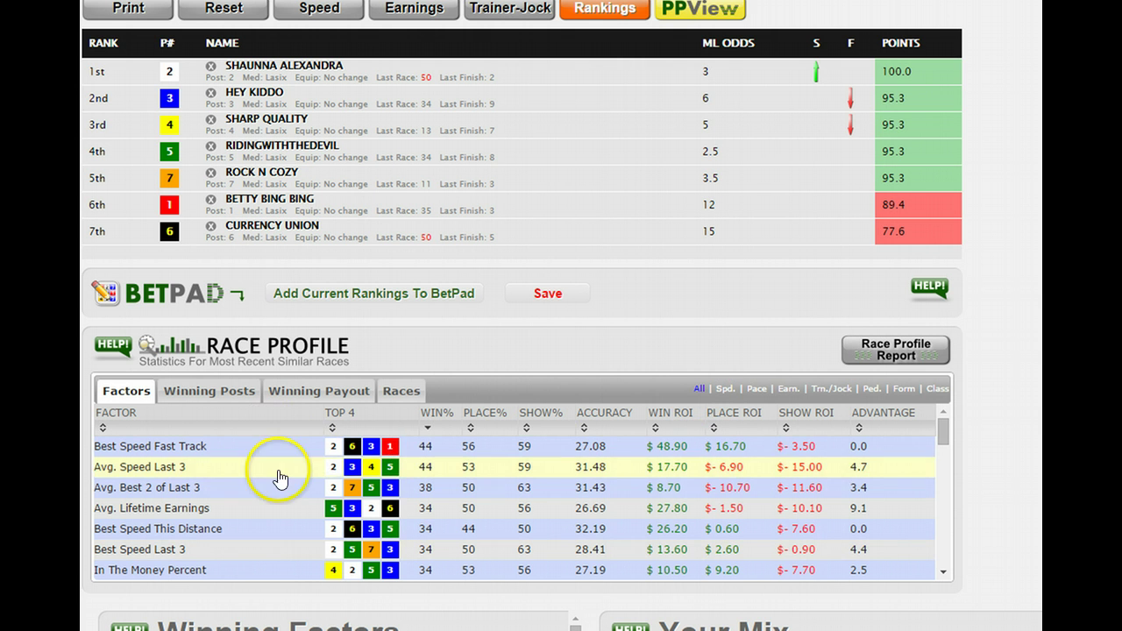
click(725, 389)
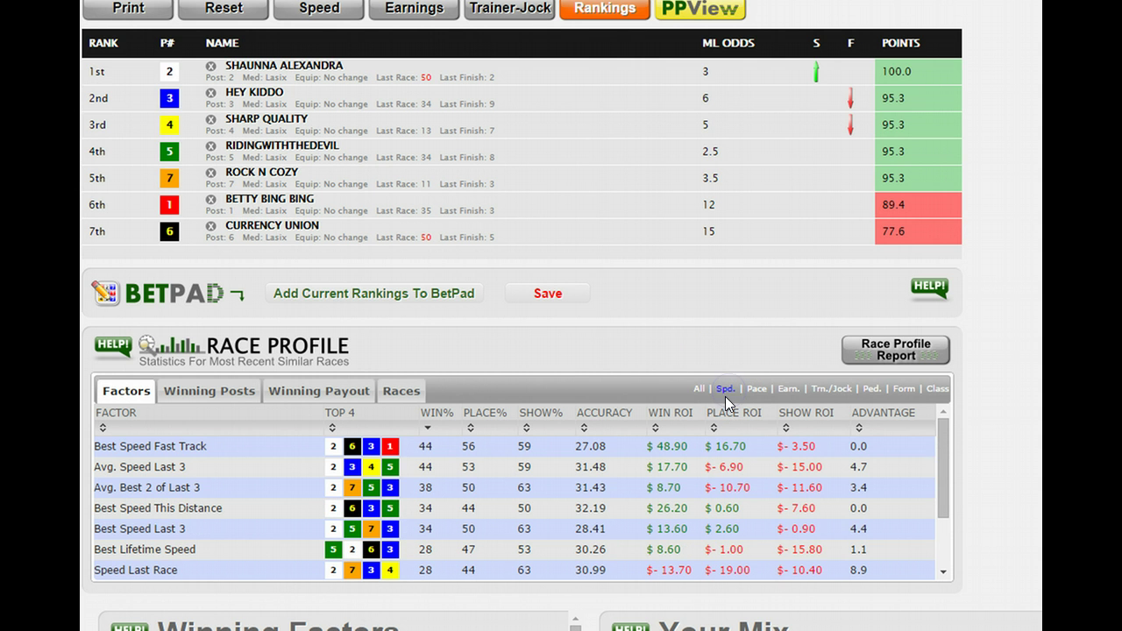
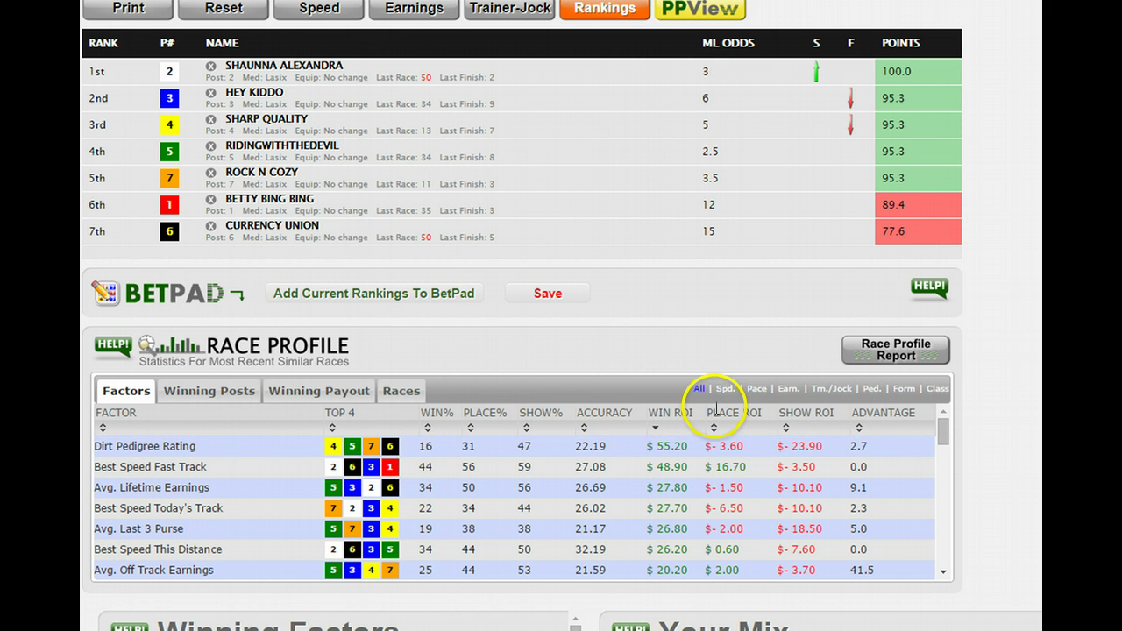
Step: Expand the BetPad and add the Best Speed Fast Track factor from the Race Profile to it
click(238, 299)
scroll(239, 307, down, 3)
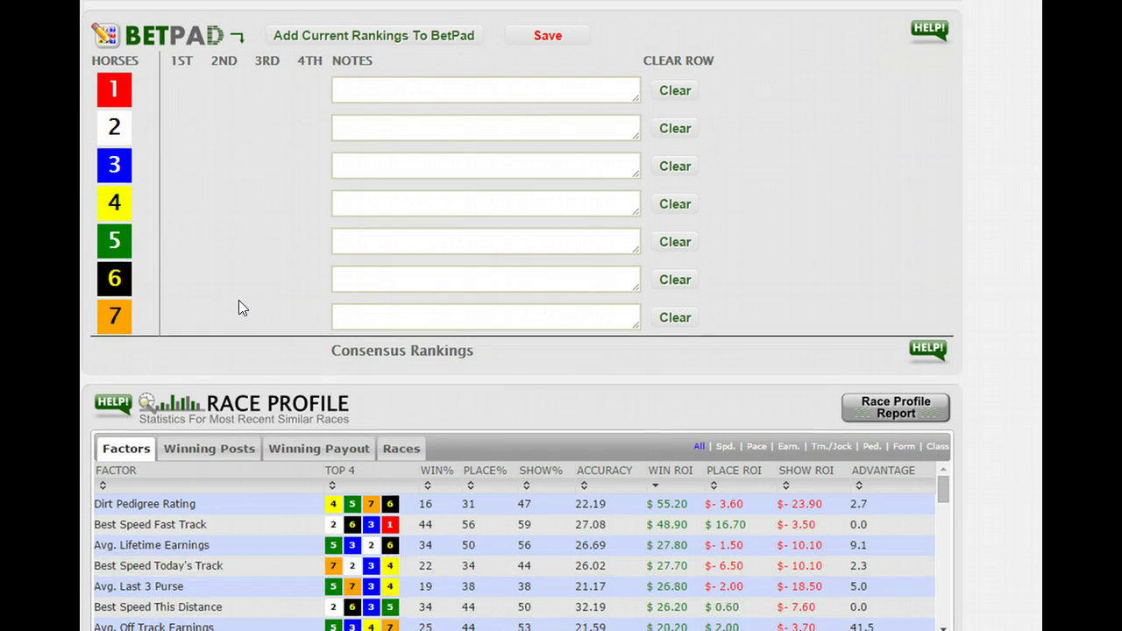
click(171, 529)
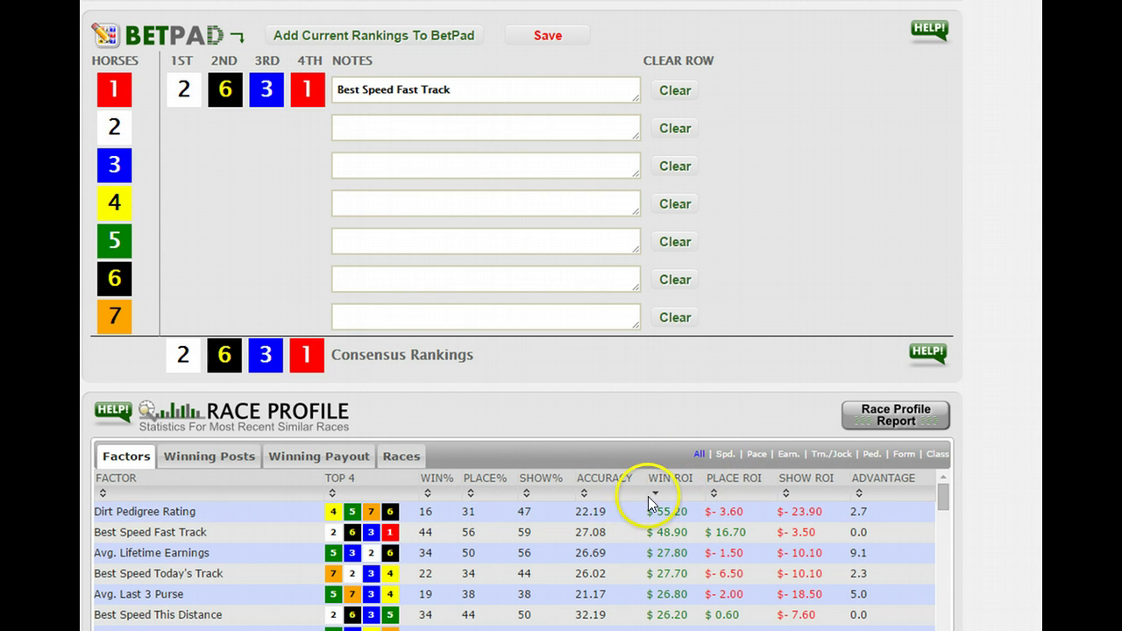
Step: Filter the Race Profile to speed factors and compare the WIN ROI of Best Speed Fast Track, Best Speed Today's Track and Best Speed This Distance
click(726, 455)
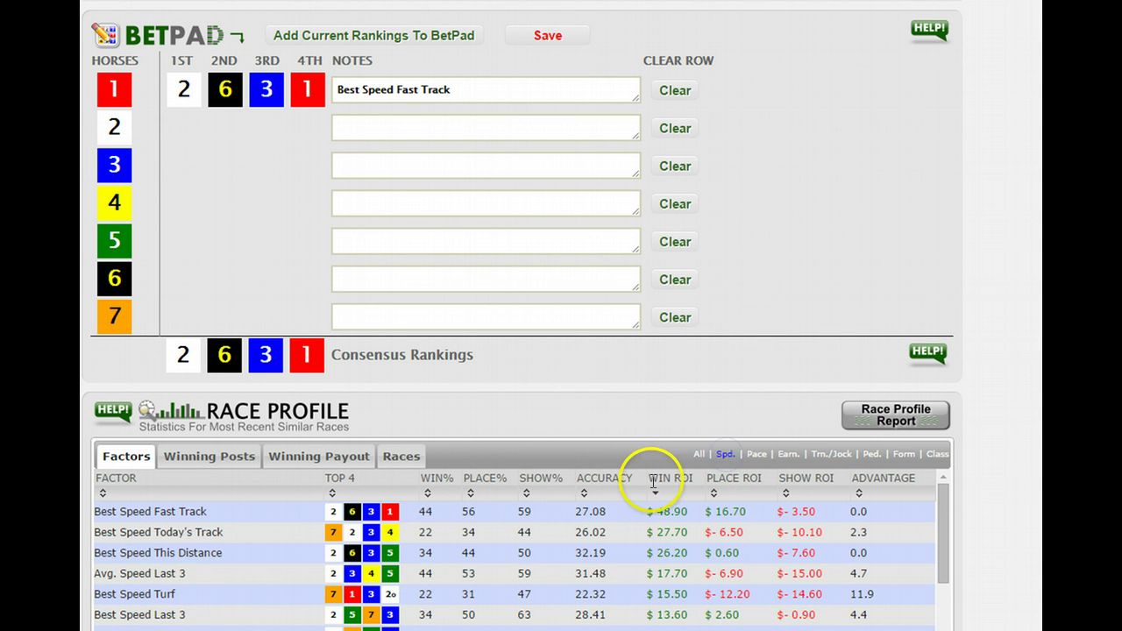
click(679, 493)
click(680, 493)
click(649, 514)
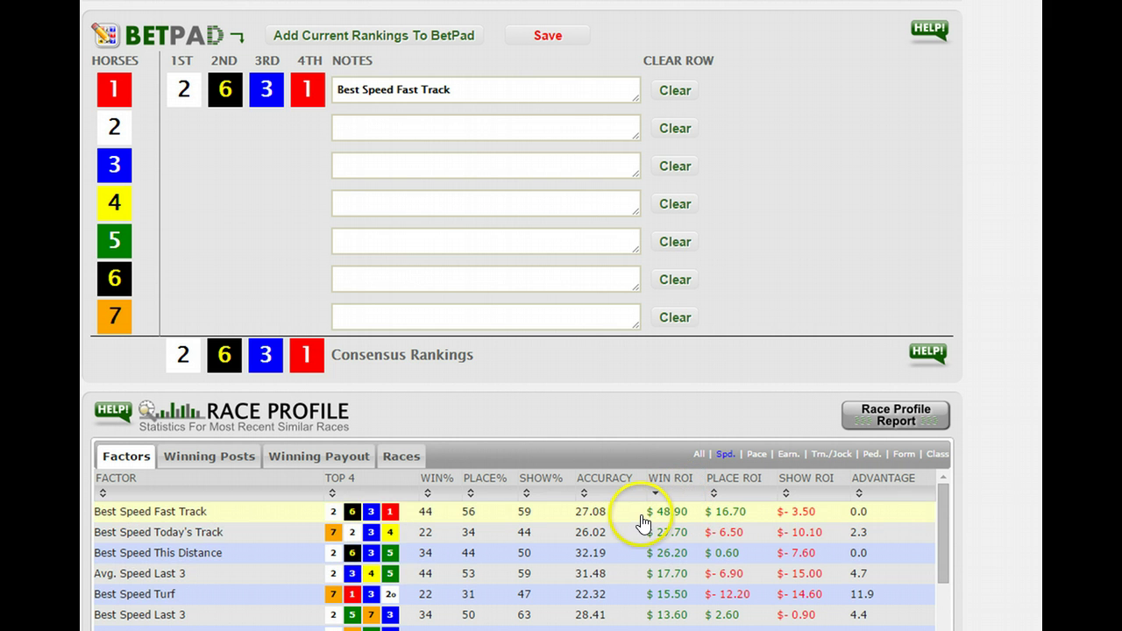
click(617, 542)
click(630, 518)
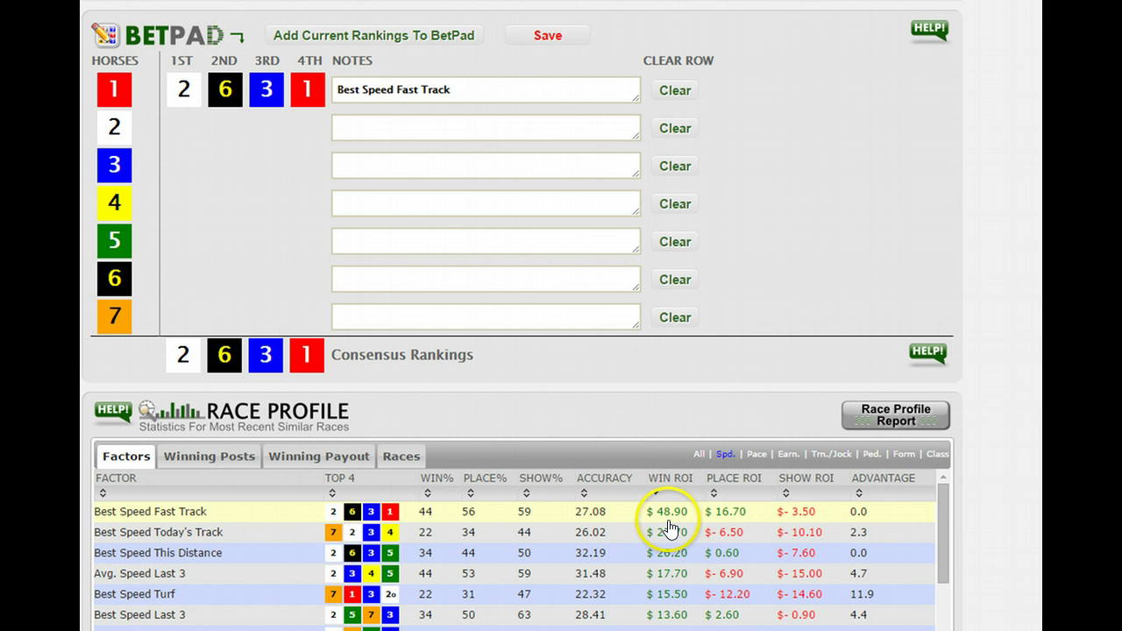
click(667, 531)
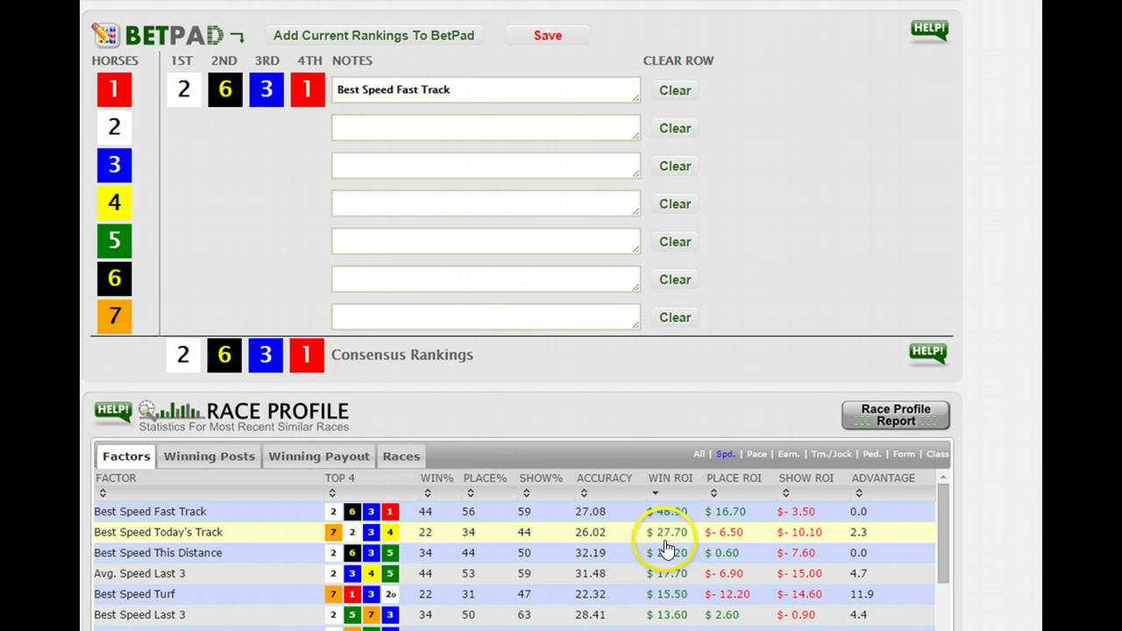
click(618, 548)
click(609, 530)
click(609, 554)
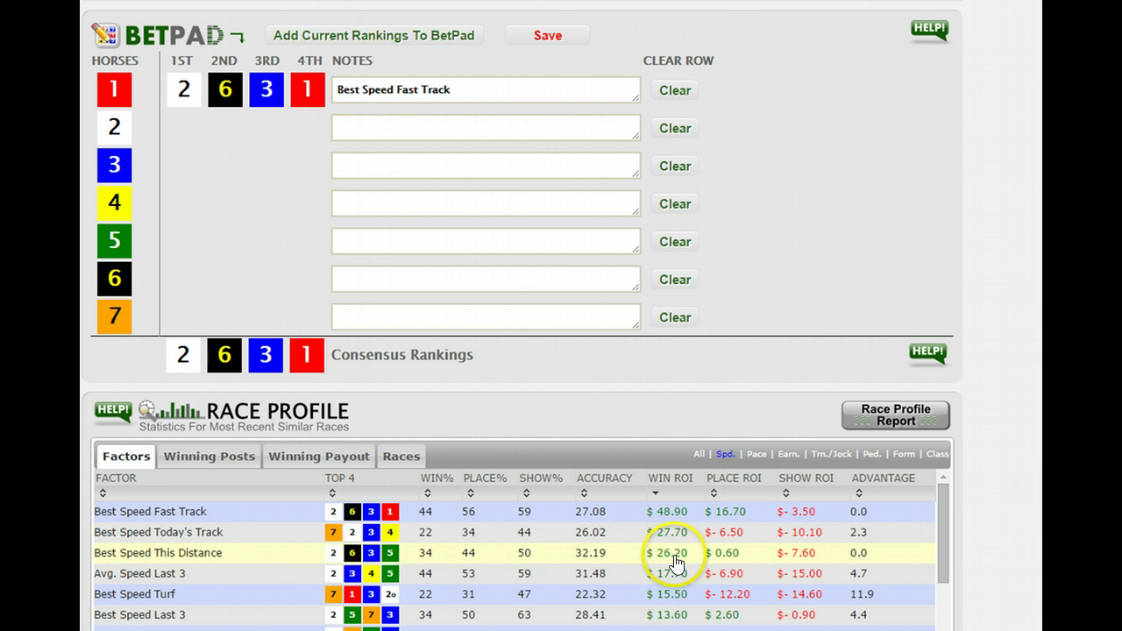
click(705, 531)
click(659, 532)
click(663, 555)
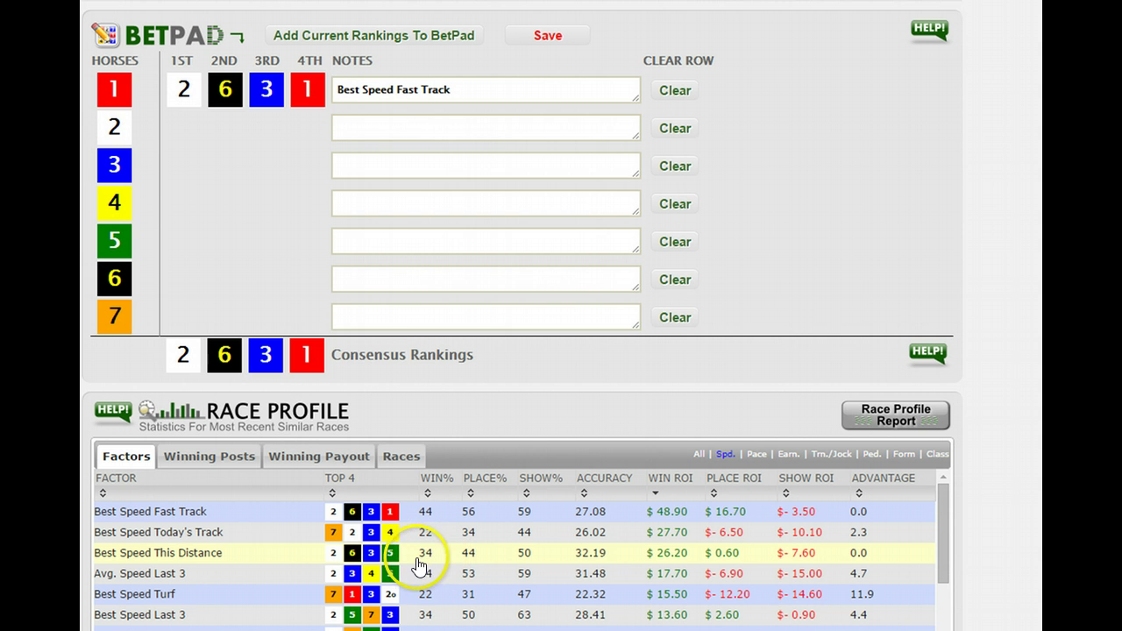
Step: Add the speed factors Best Speed This Distance and Avg. Speed Last 3 to the BetPad
click(174, 556)
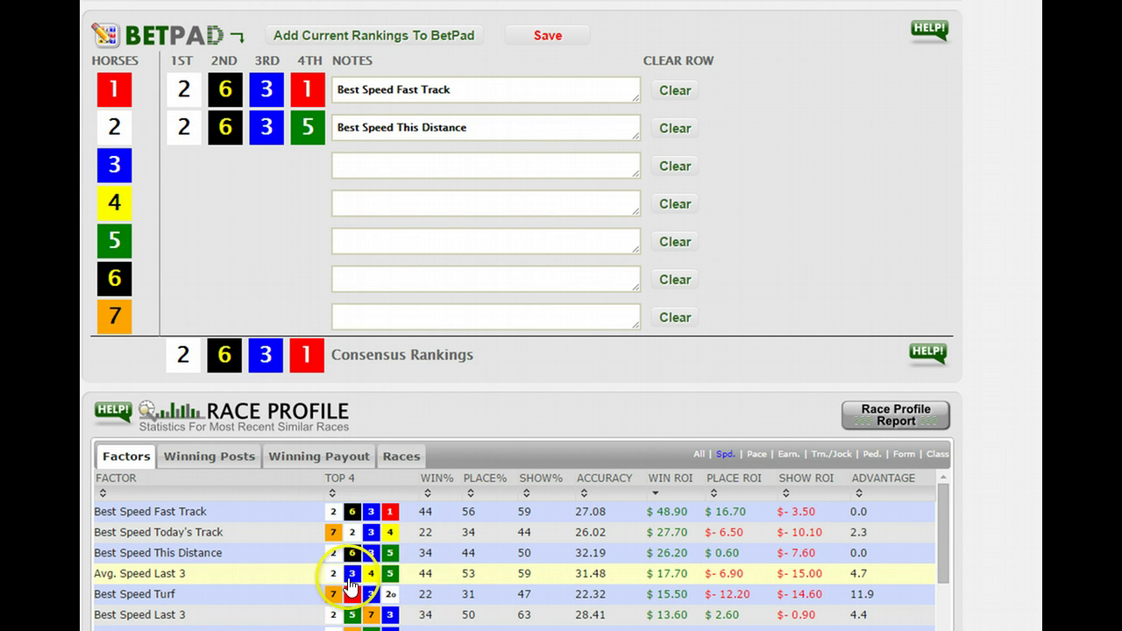
click(151, 574)
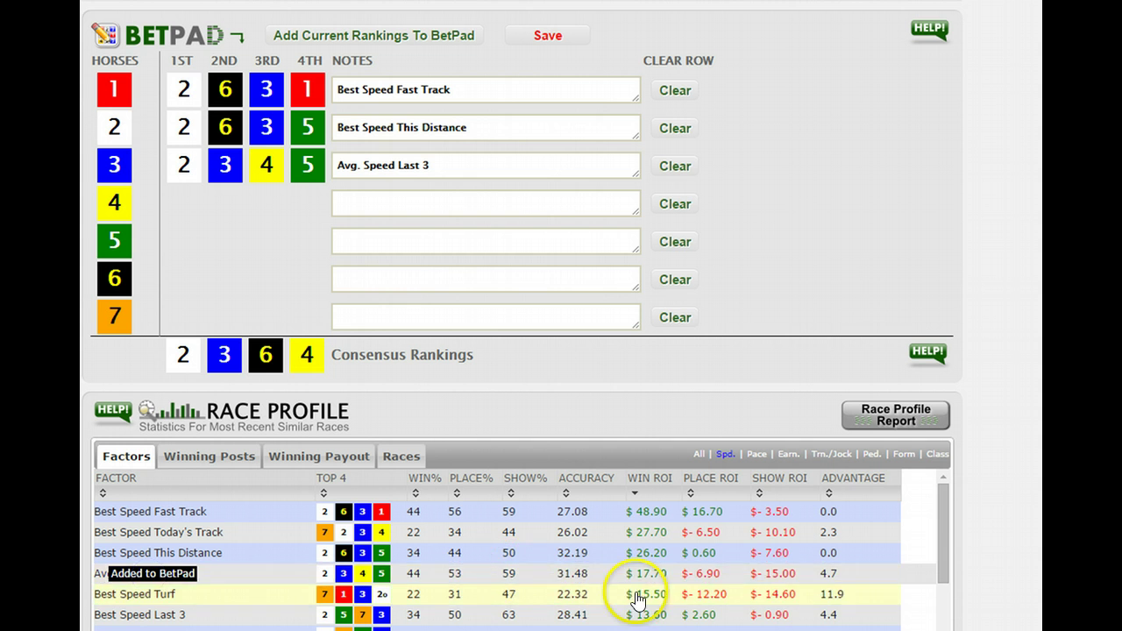
Step: Filter the Race Profile to pace factors and add Avg. of Last 3 E2 Pace to the BetPad
scroll(645, 572, down, 1)
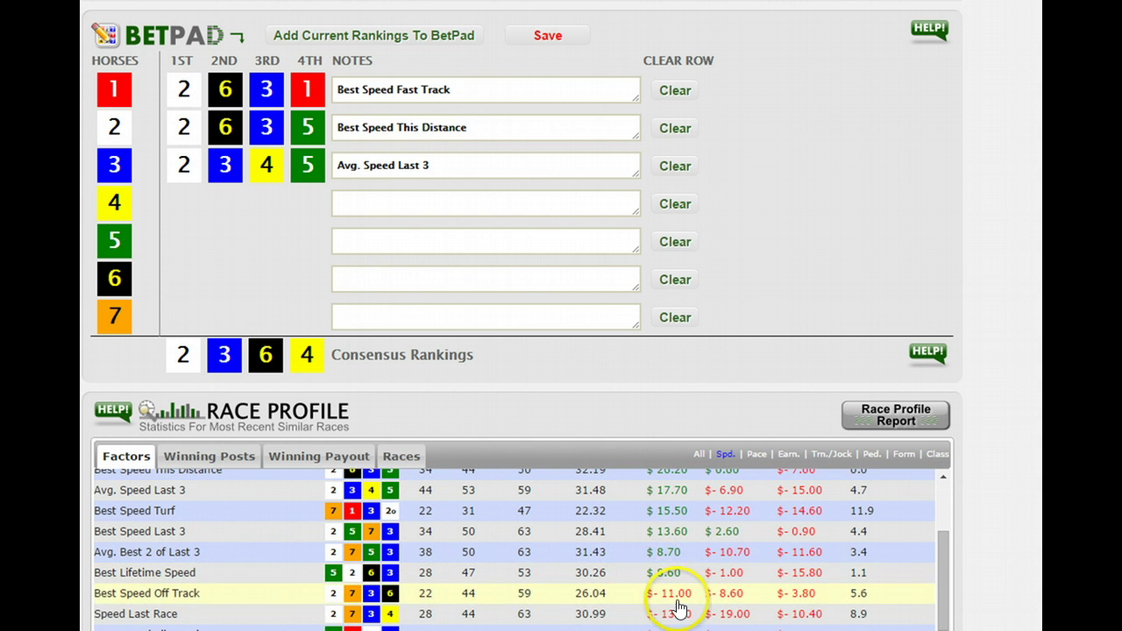
scroll(672, 577, down, 1)
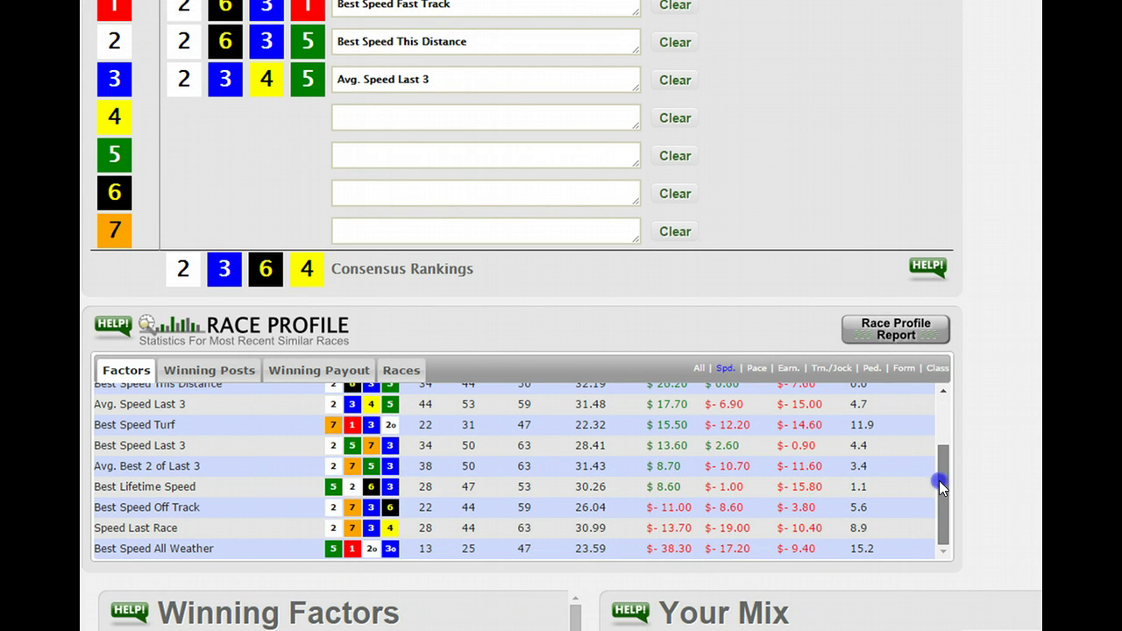
drag(939, 487, 943, 403)
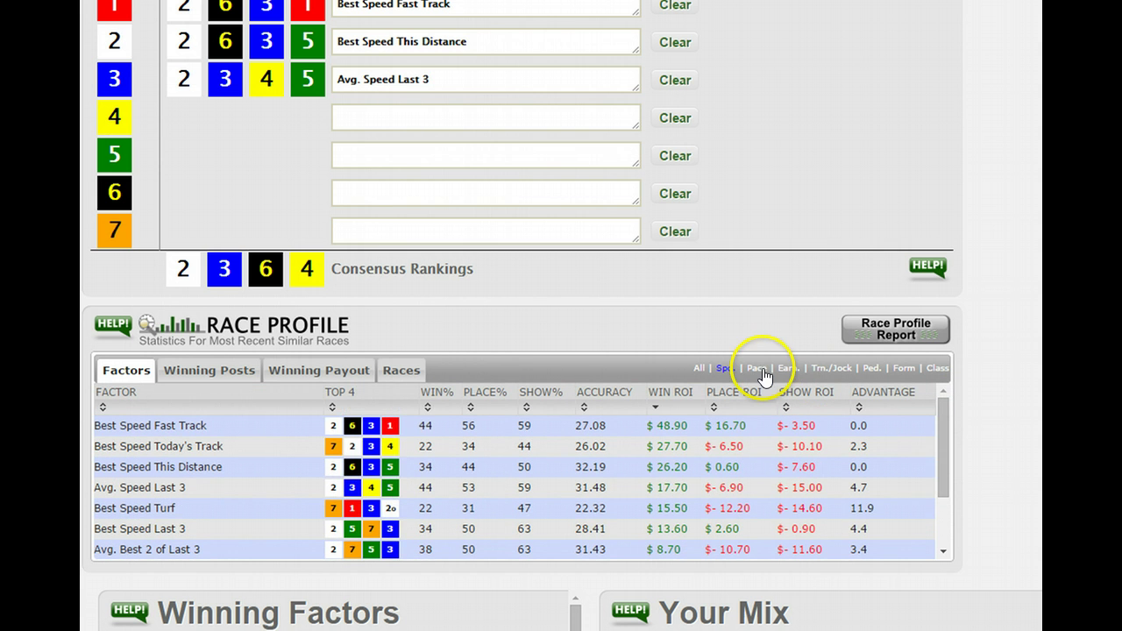
click(758, 369)
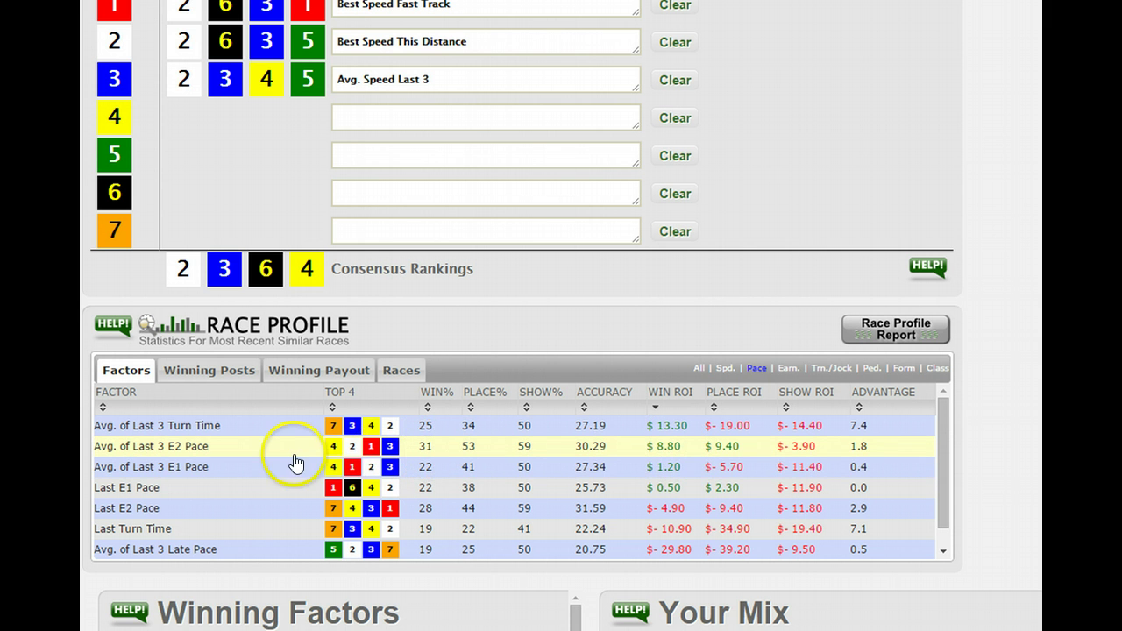
click(166, 447)
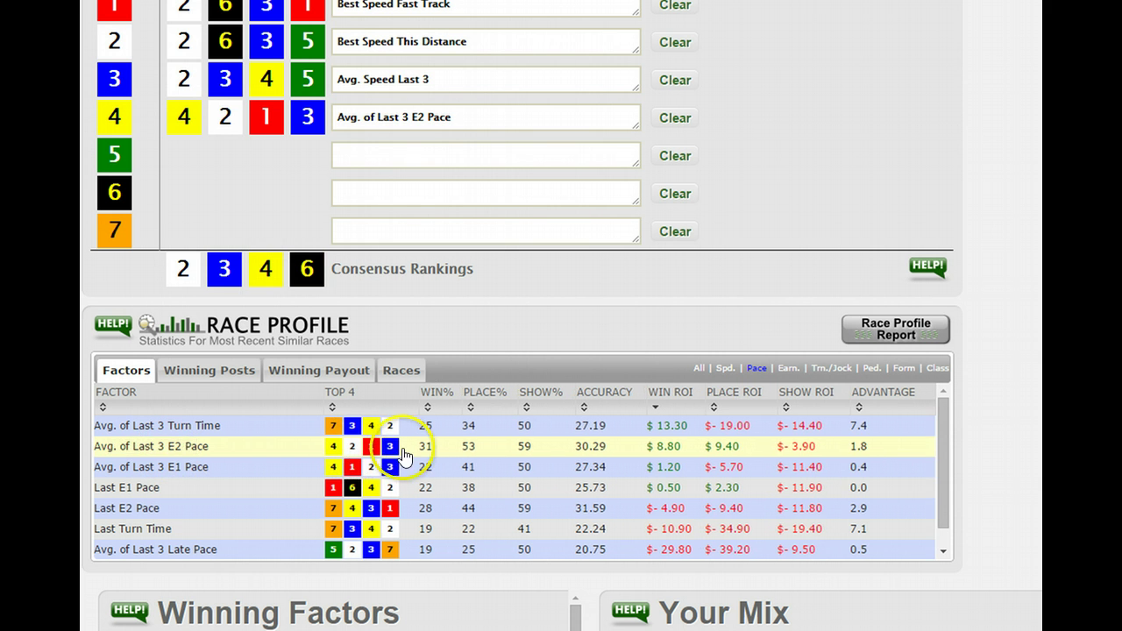
Step: Sort the pace factors by ADVANTAGE from highest to lowest
click(860, 407)
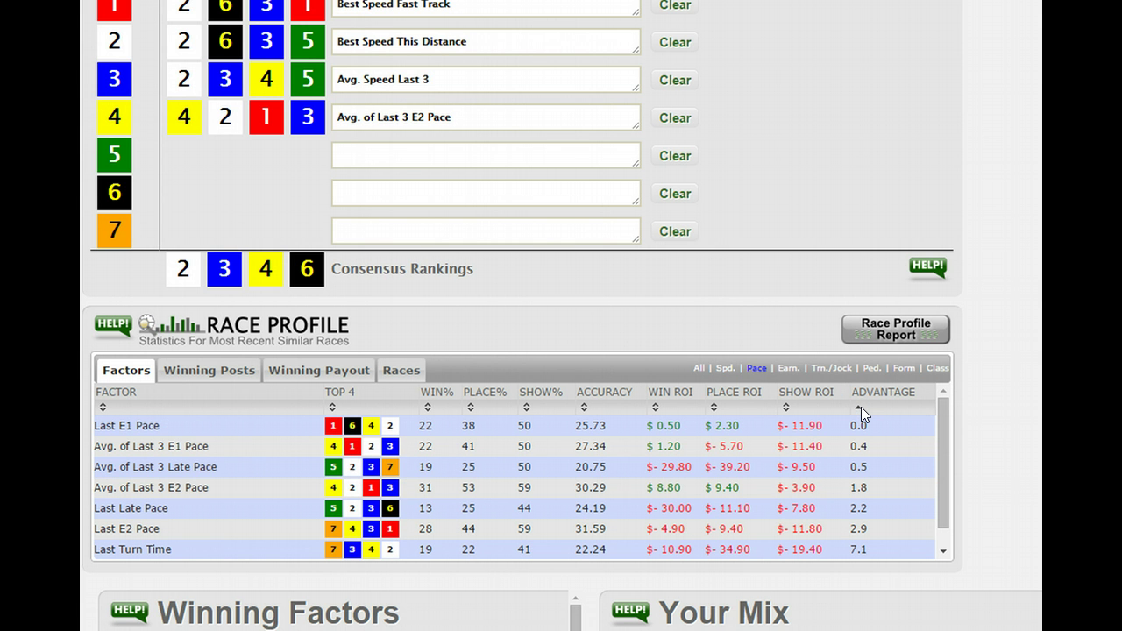
click(862, 407)
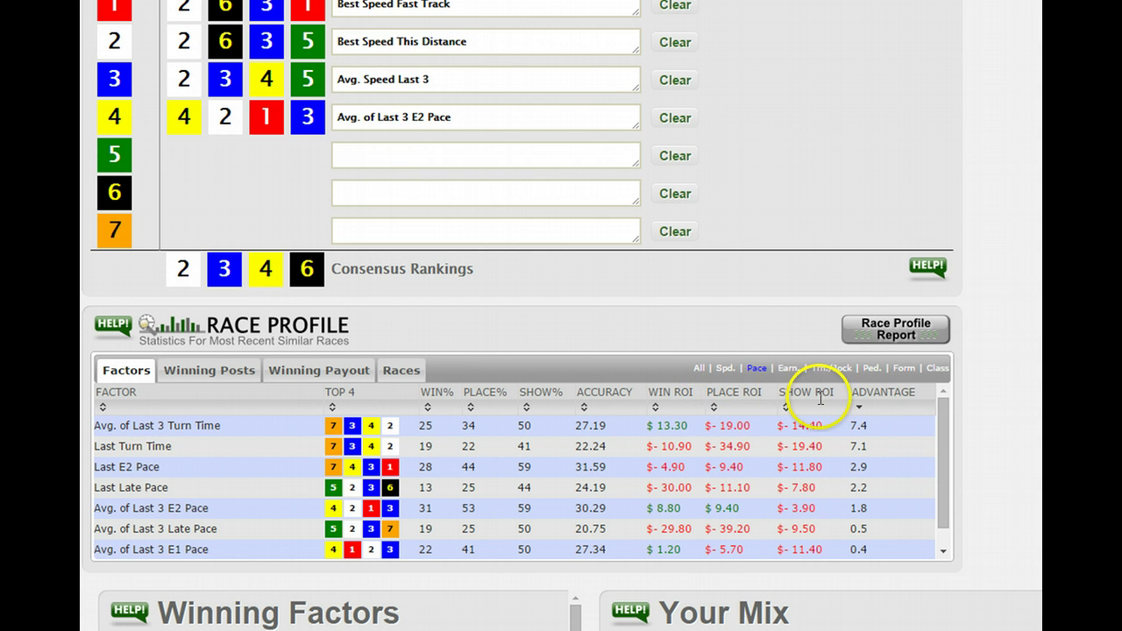
Step: Sort the earnings factors by WIN ROI from highest to lowest and add Avg. Lifetime Earnings to the BetPad
click(789, 369)
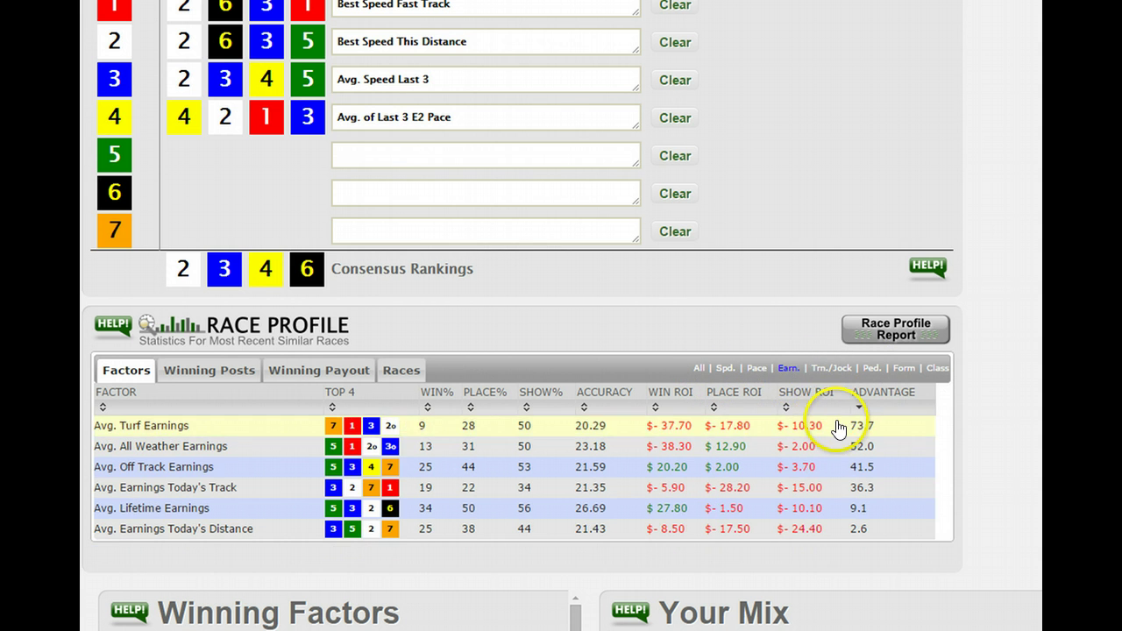
click(660, 406)
click(664, 406)
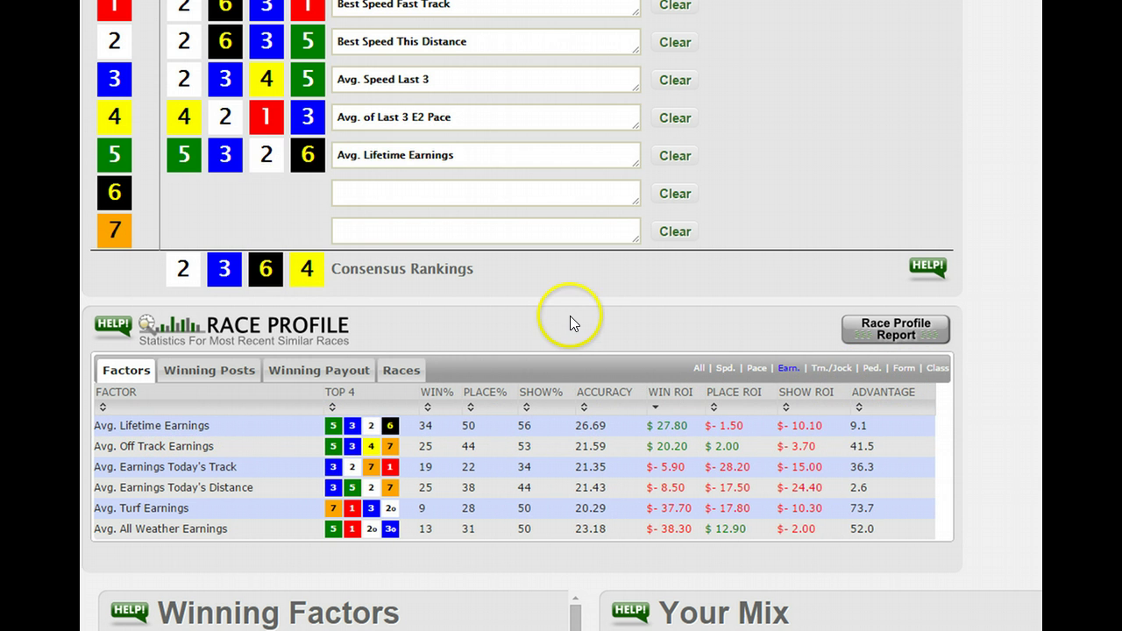
Step: Show all Race Profile factors again and sort them by ACCURACY from highest to lowest
click(697, 369)
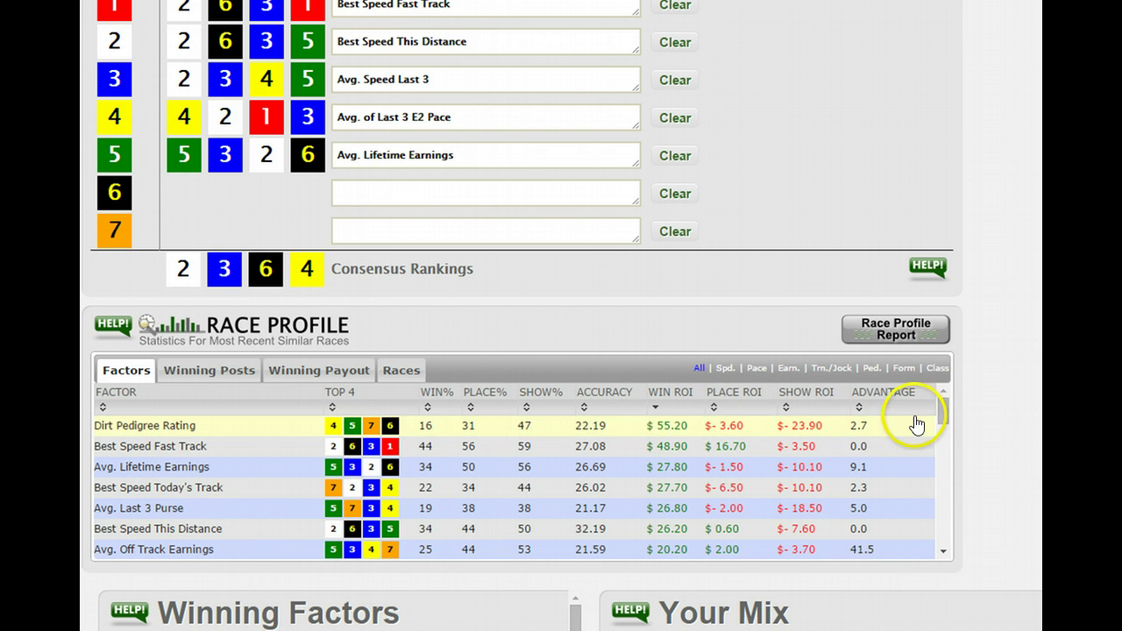
click(614, 394)
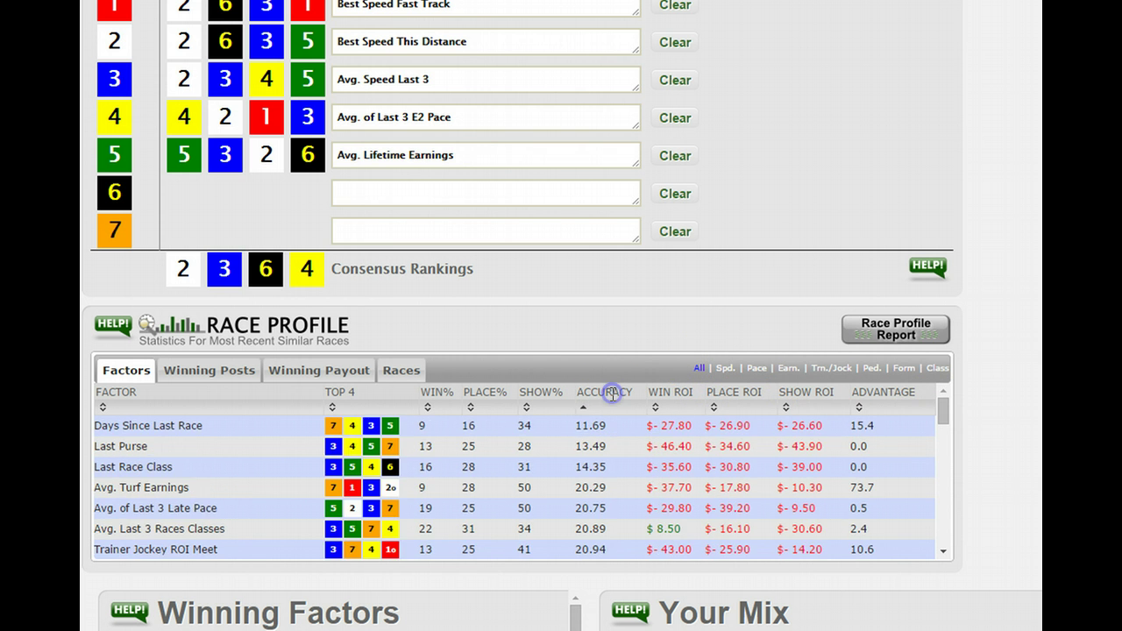
click(613, 394)
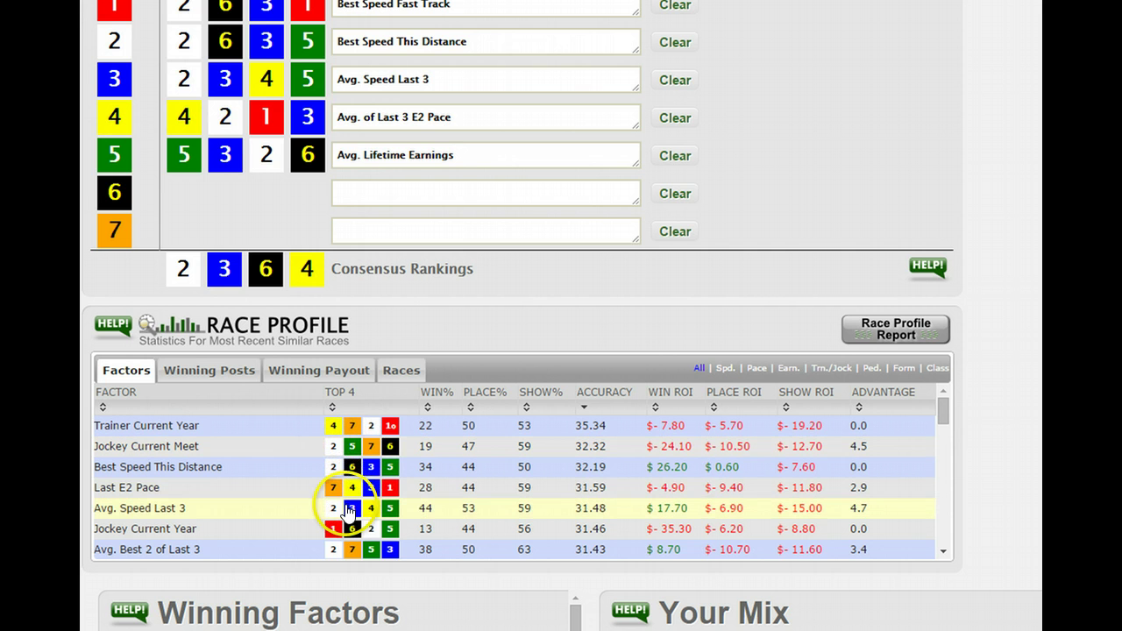
Step: Review the BetPad's selected factors and consensus rankings against the horse rankings and the most accurate Race Profile factors
scroll(556, 375, up, 5)
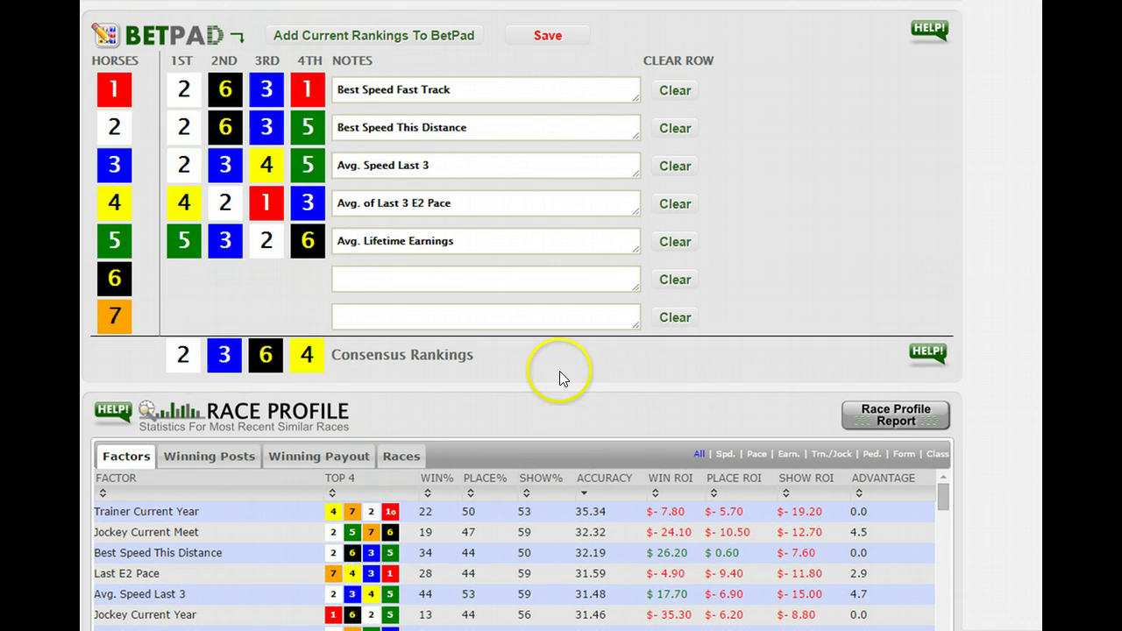
scroll(561, 373, down, 1)
scroll(577, 381, down, 3)
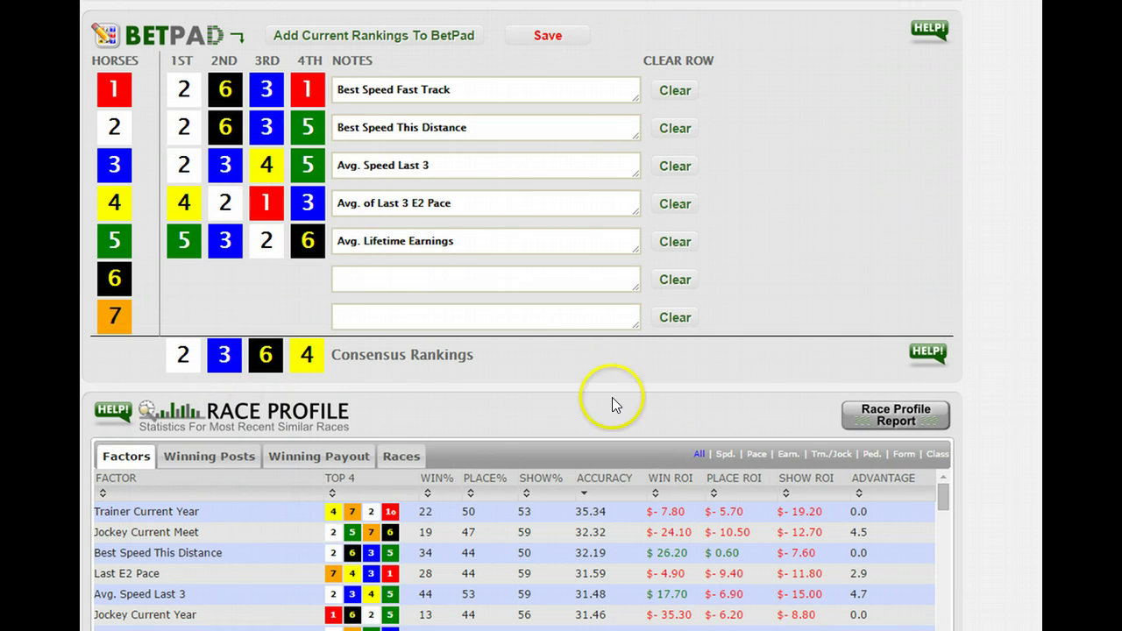
scroll(685, 467, down, 1)
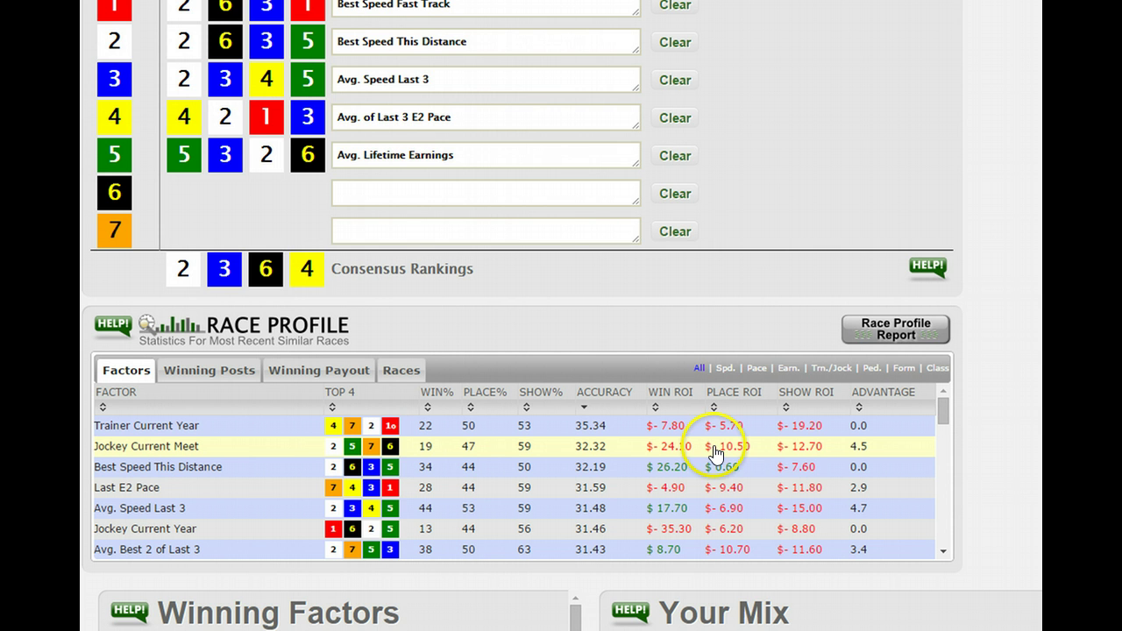
scroll(750, 337, up, 2)
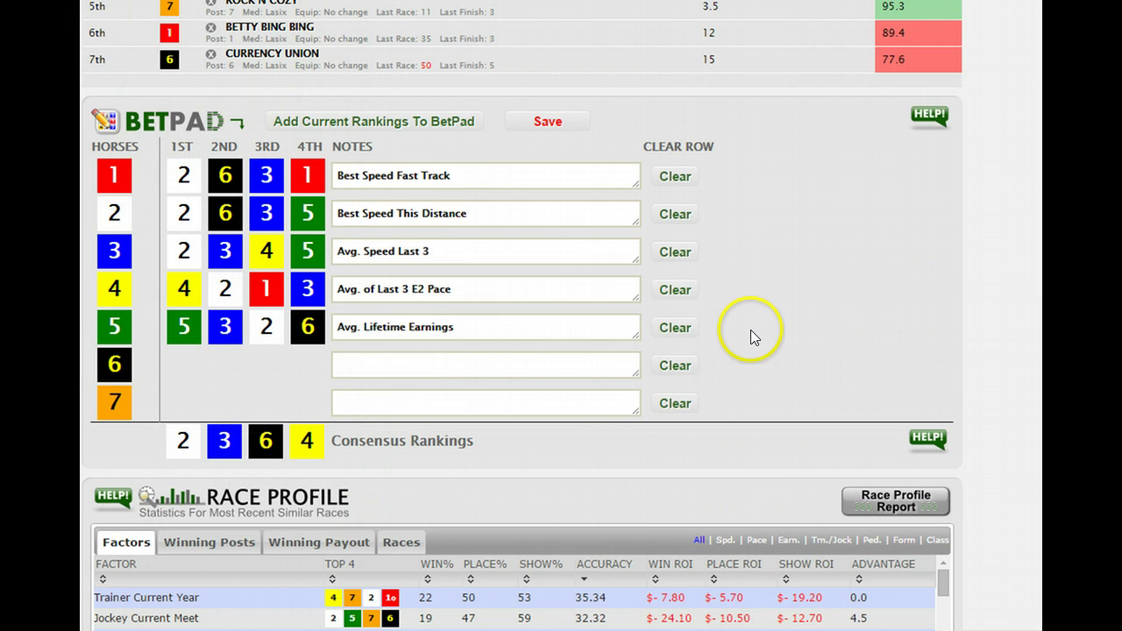
scroll(709, 55, up, 2)
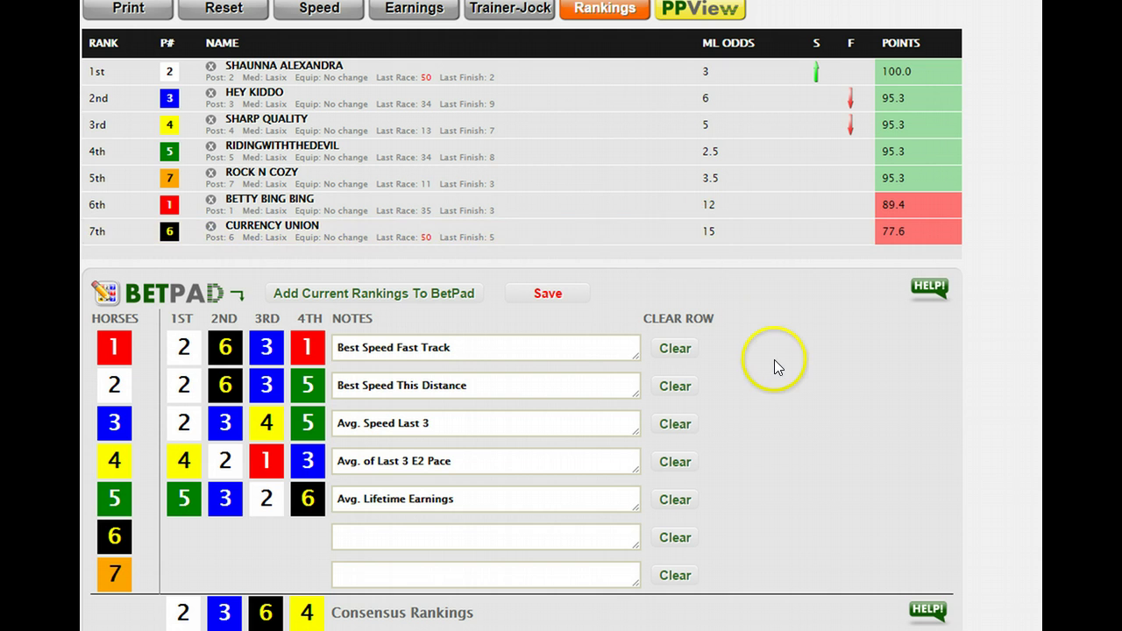
scroll(776, 359, down, 4)
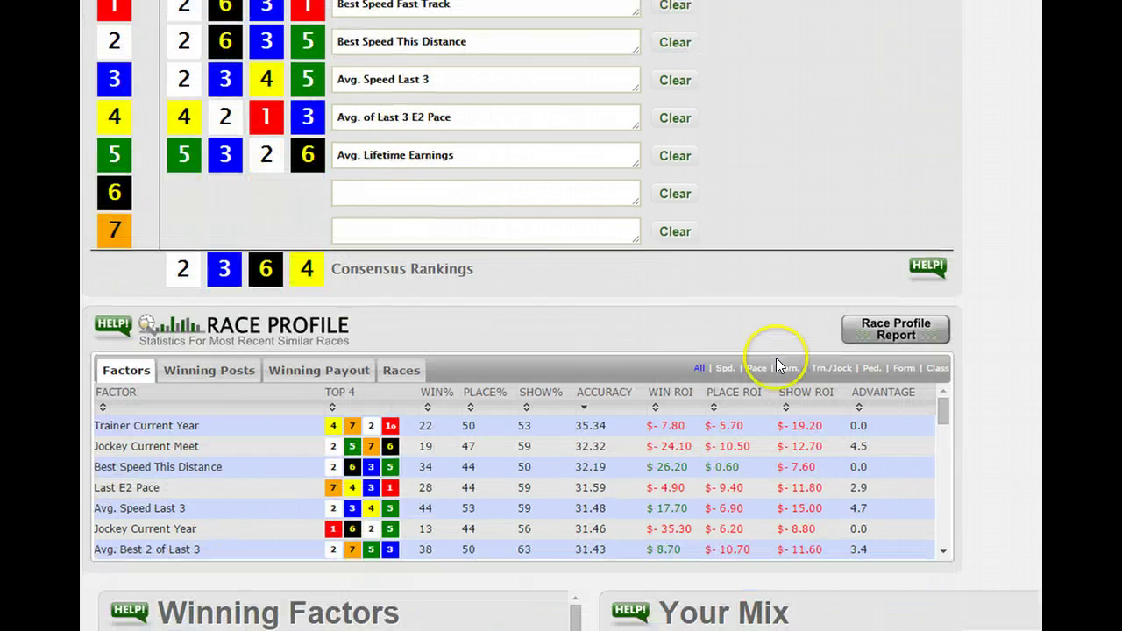
scroll(777, 357, down, 1)
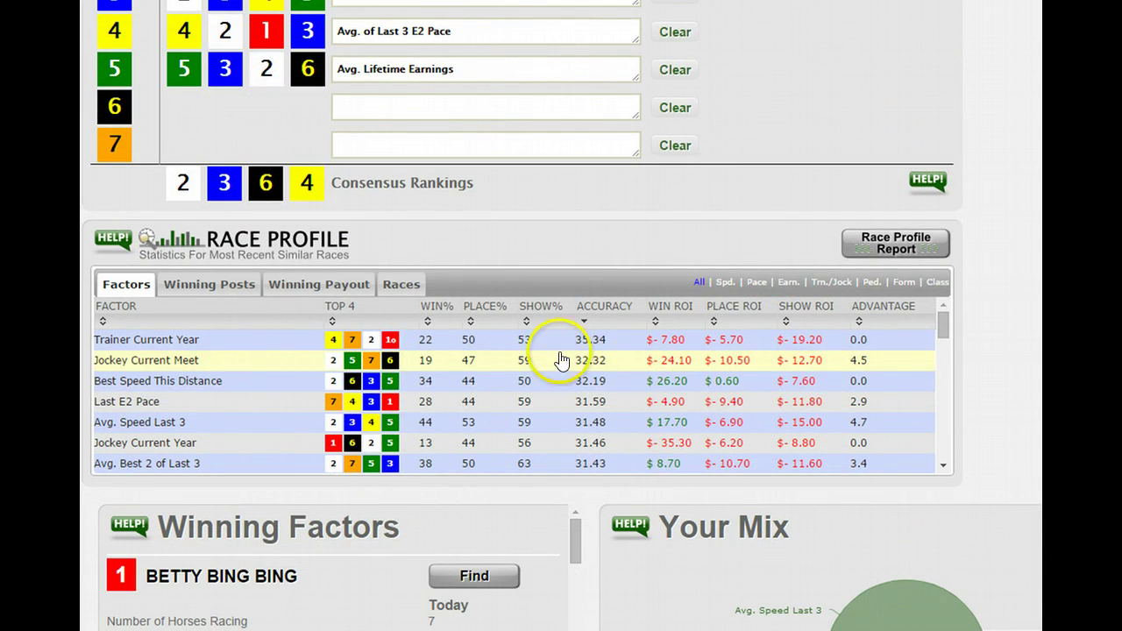
Step: Sort the Race Profile factors by their TOP 4 horses in both directions, ending in ascending order
click(352, 308)
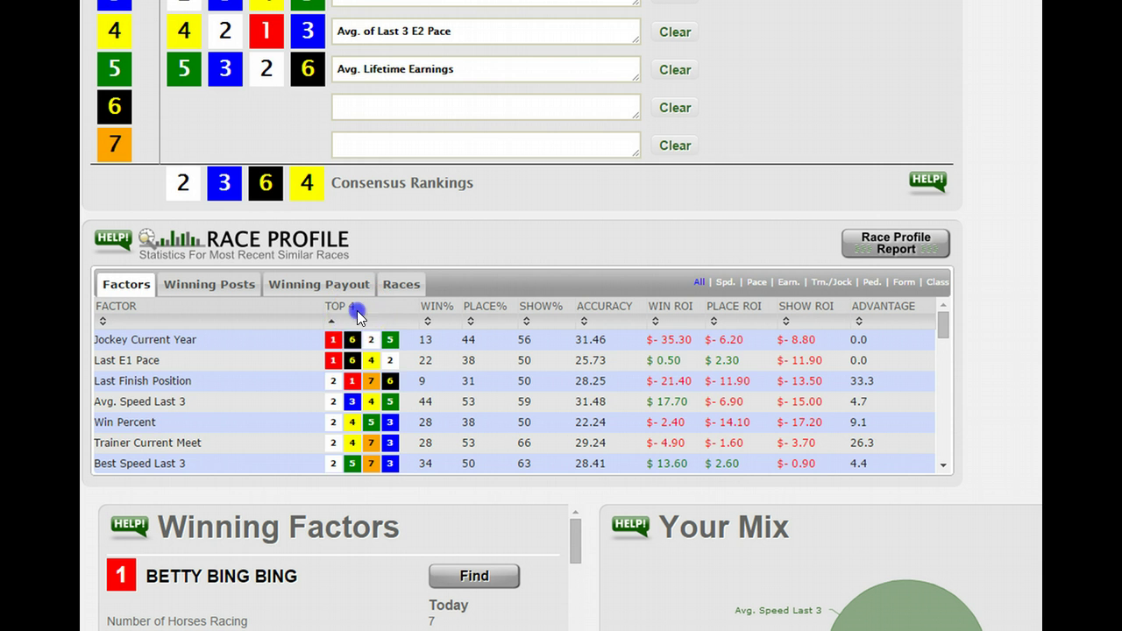
click(358, 311)
click(363, 315)
click(363, 316)
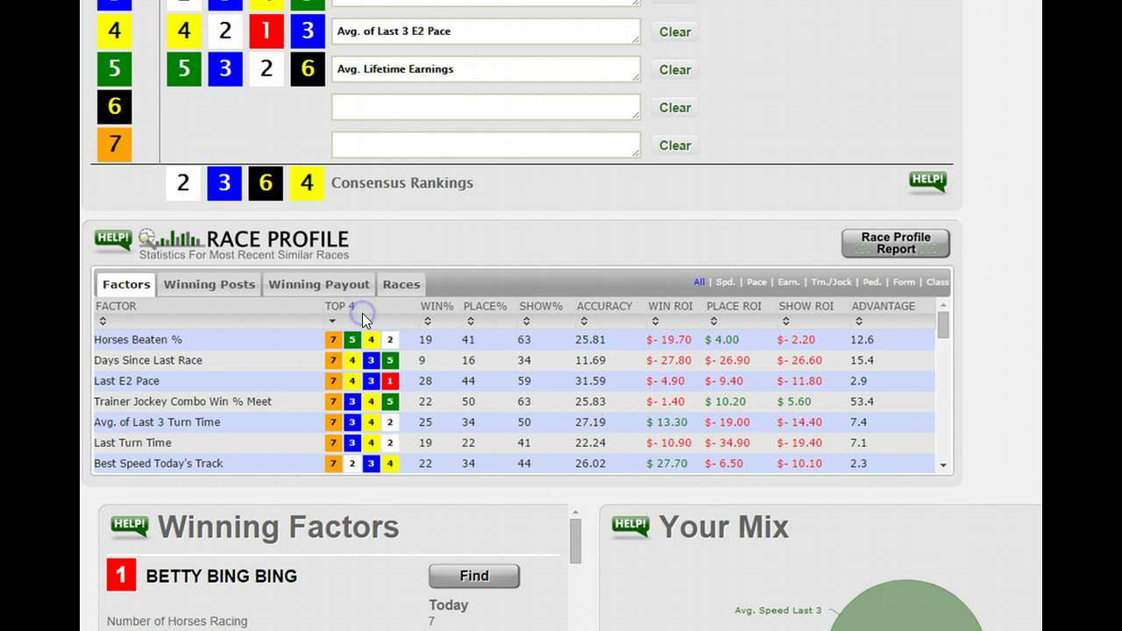
click(363, 316)
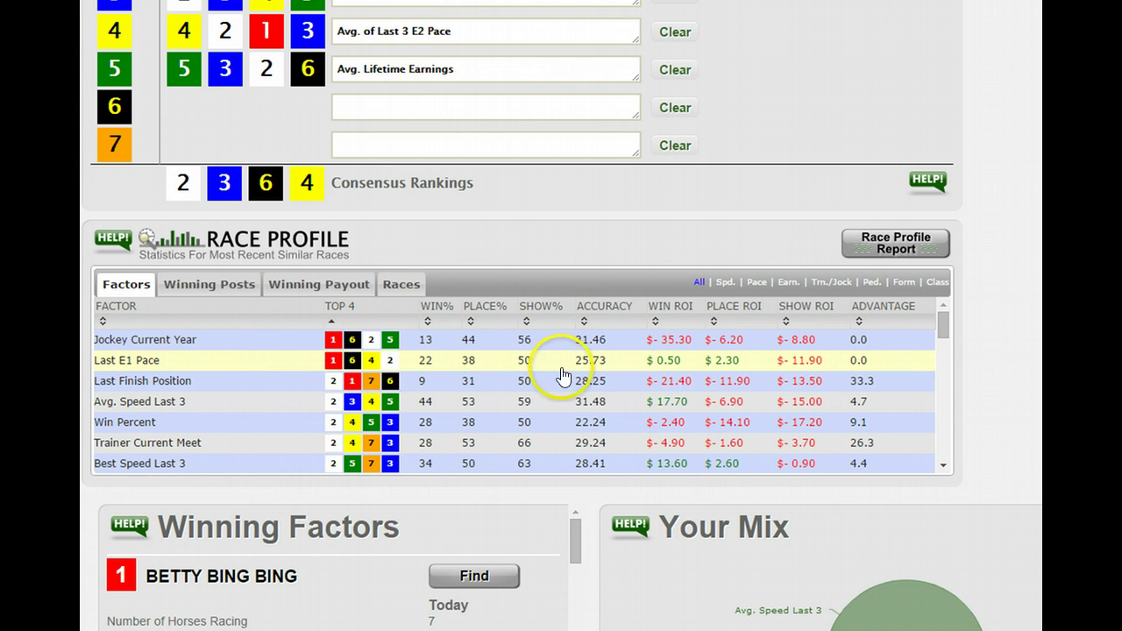
Step: Look through the Race Profile factors grouped by their TOP 4 horses and sort them by WIN% from highest to lowest
drag(948, 321, 962, 419)
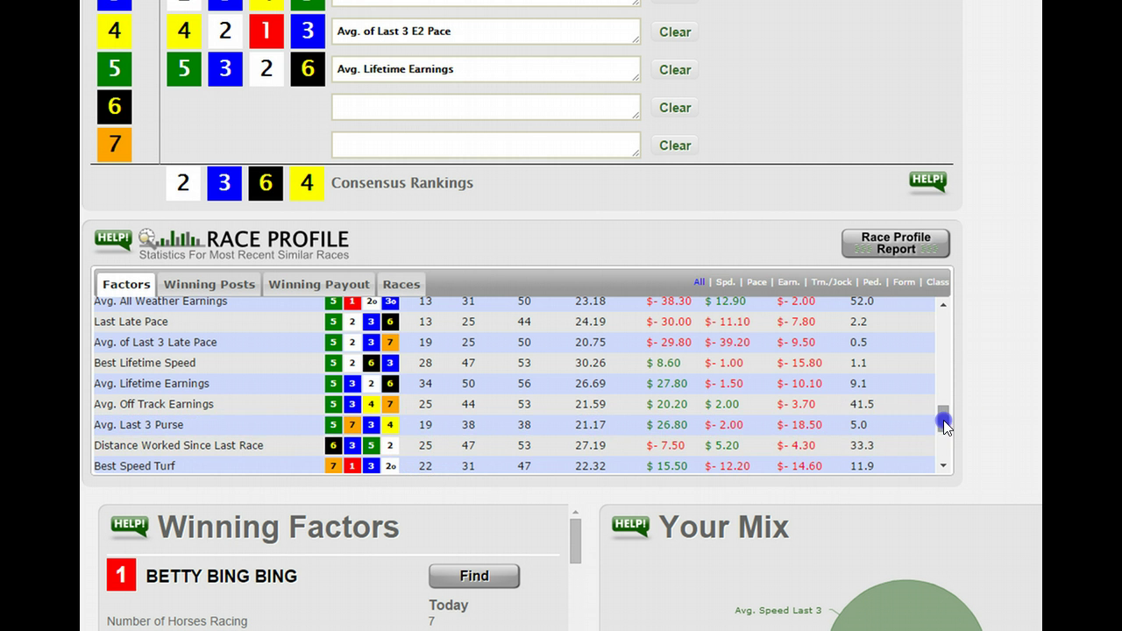
drag(943, 419, 944, 309)
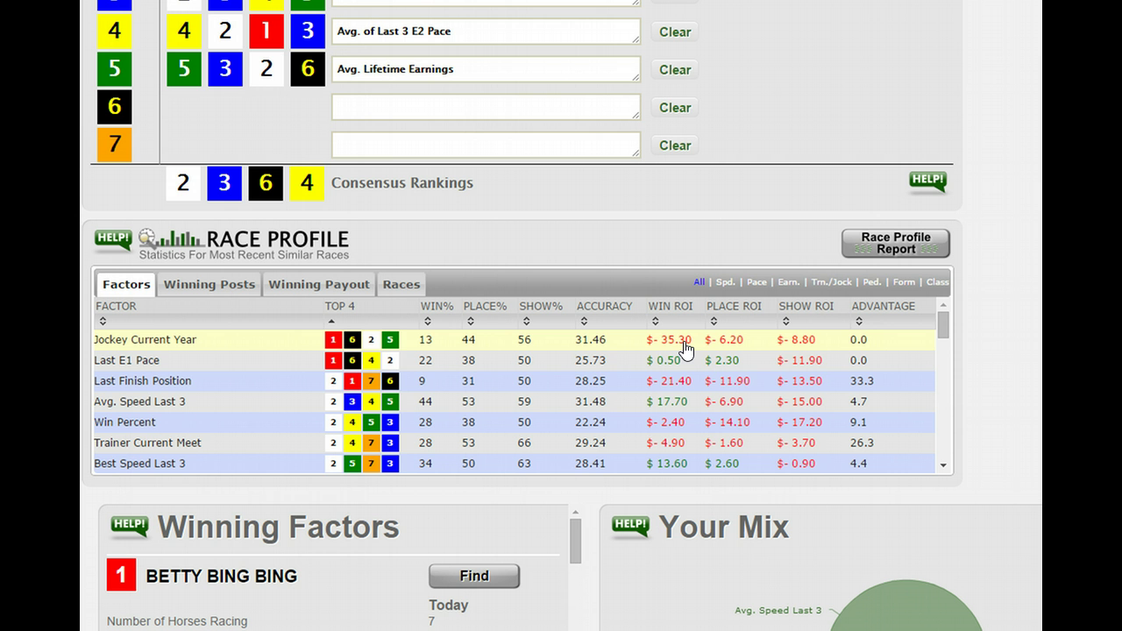
click(424, 322)
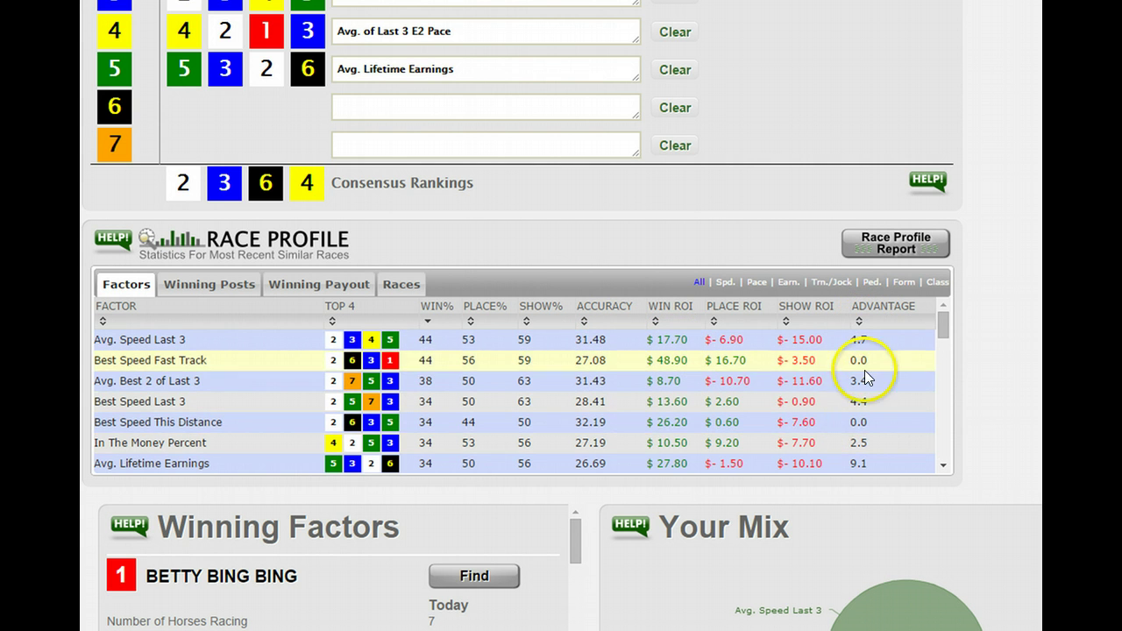
Step: Show only the pace factors in the Race Profile and sort them by ADVANTAGE from highest to lowest
click(758, 285)
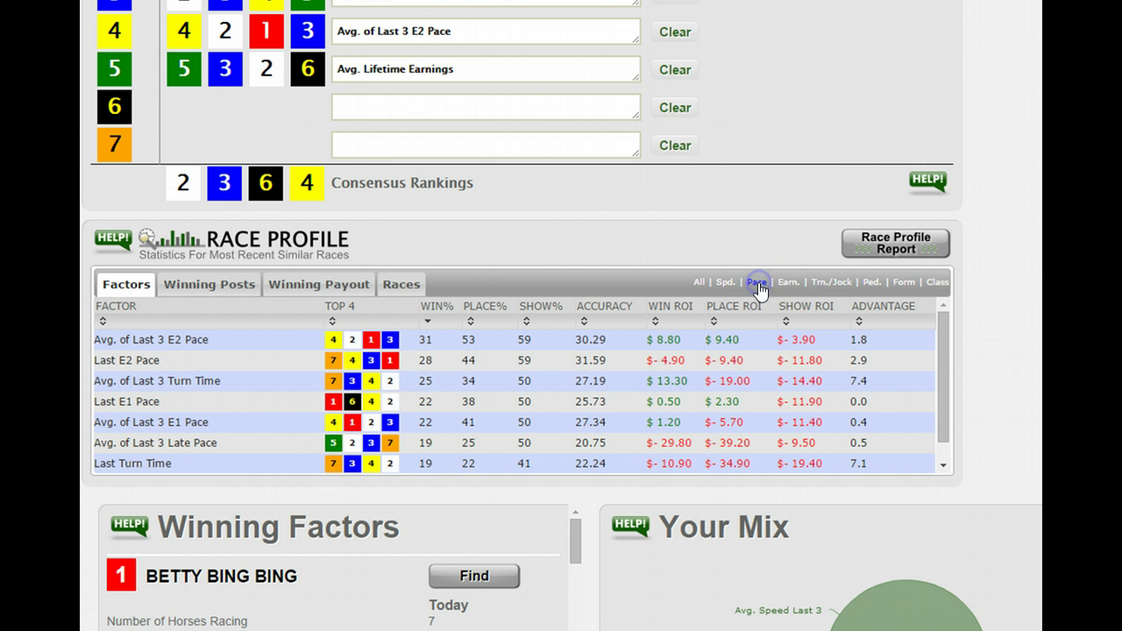
click(872, 312)
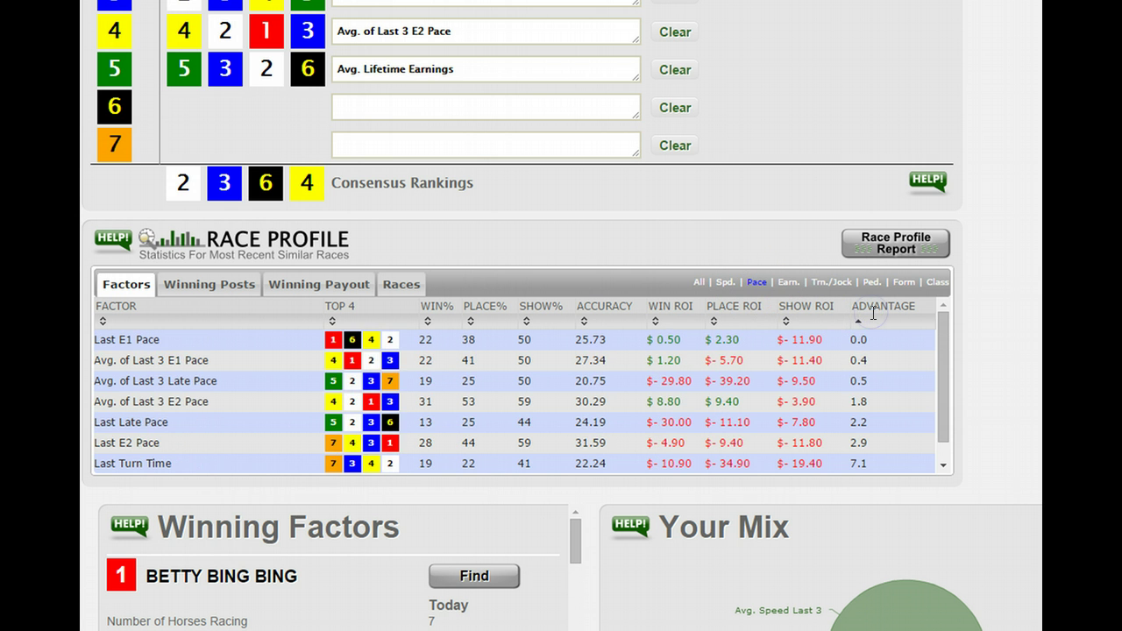
click(873, 313)
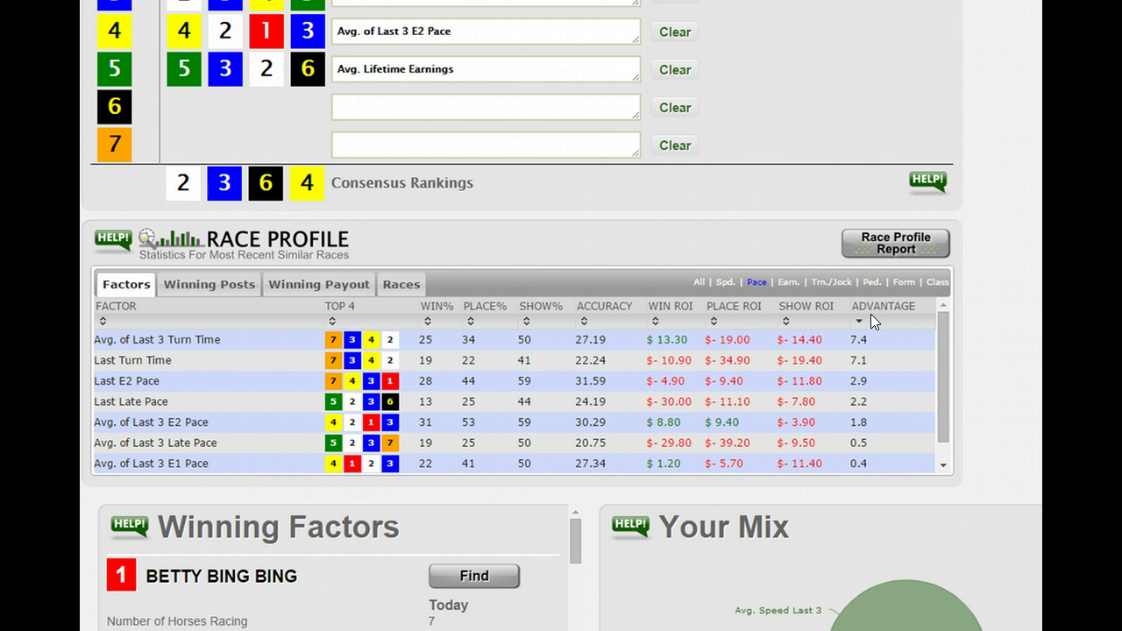
Step: Show only the speed factors and compare them with the BetPad selections and horse rankings
click(717, 284)
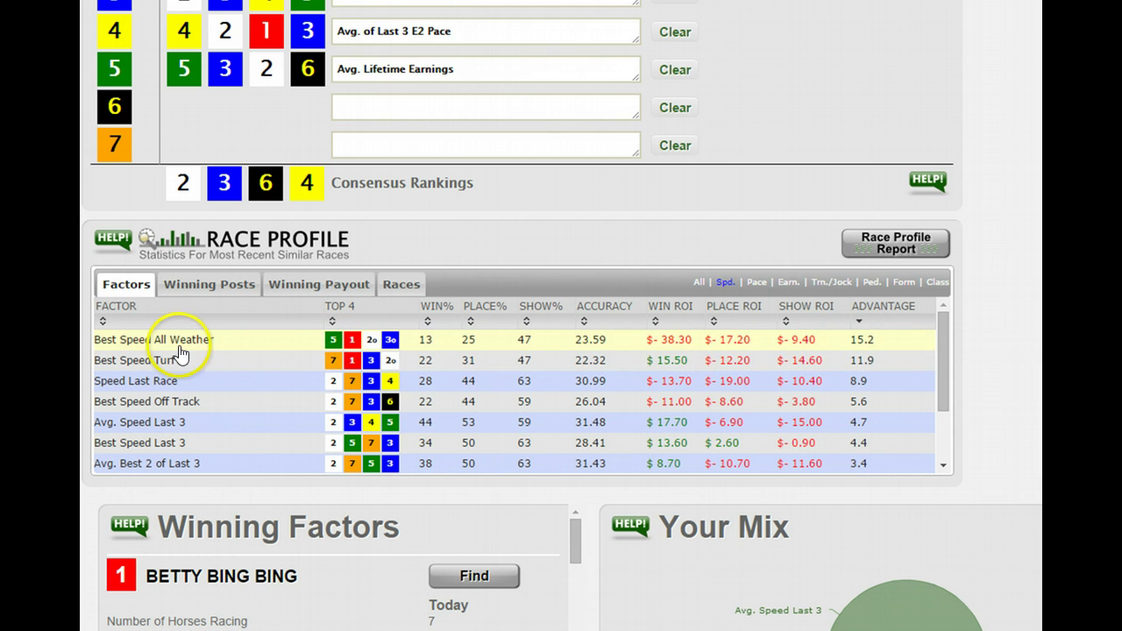
scroll(293, 349, up, 5)
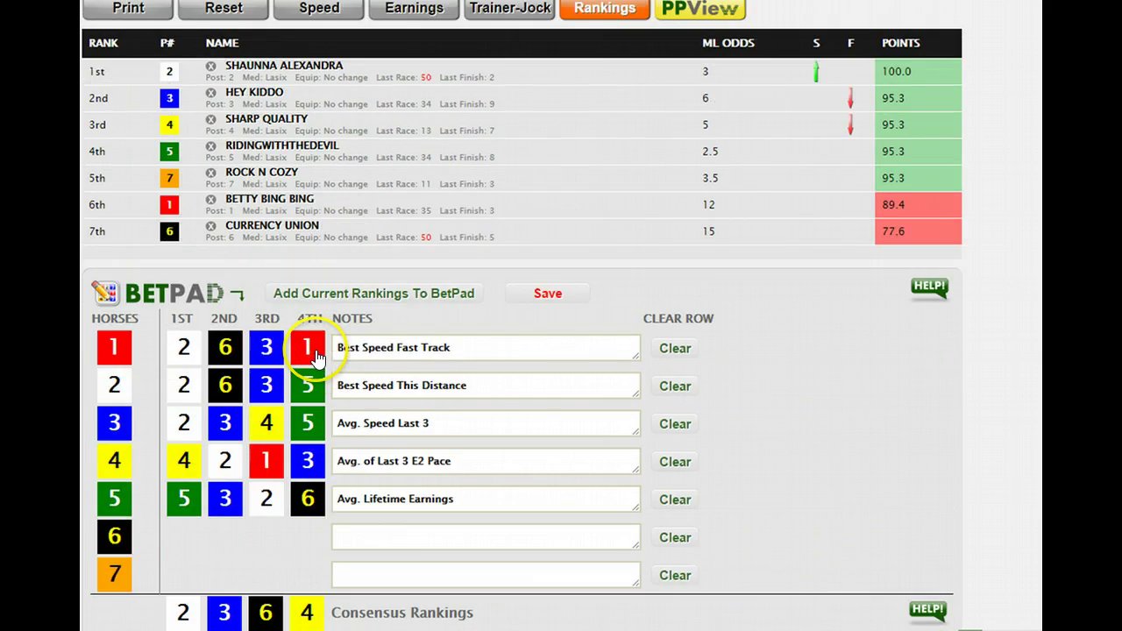
scroll(317, 350, up, 2)
scroll(317, 351, down, 6)
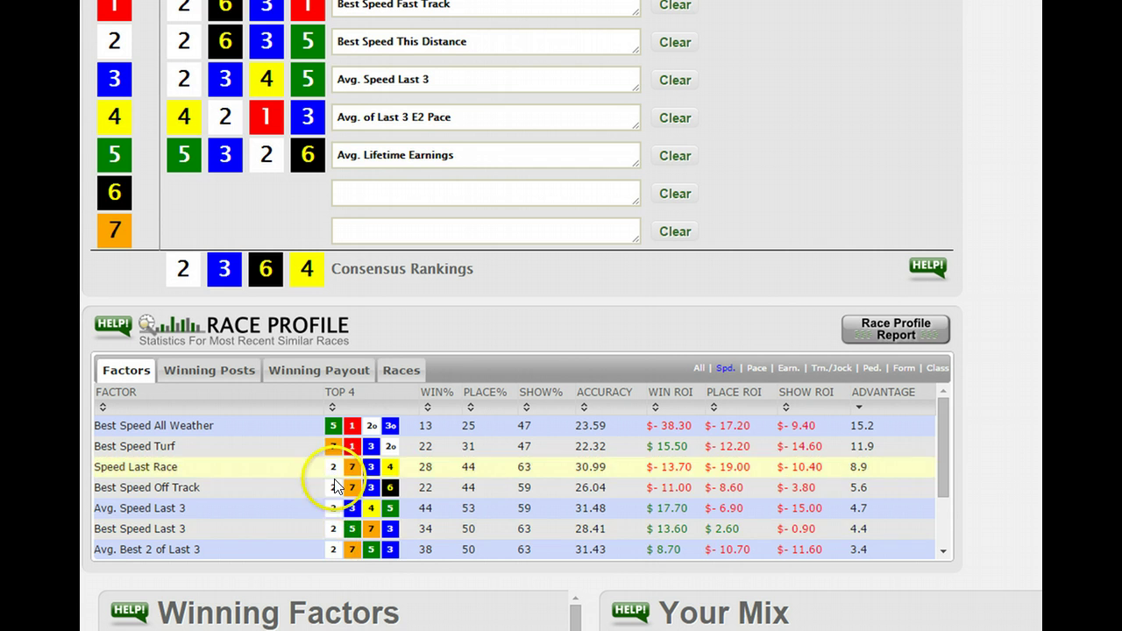
Step: Sort the speed factors by WIN% from highest to lowest and compare the first-ranked horses in their TOP 4
click(440, 403)
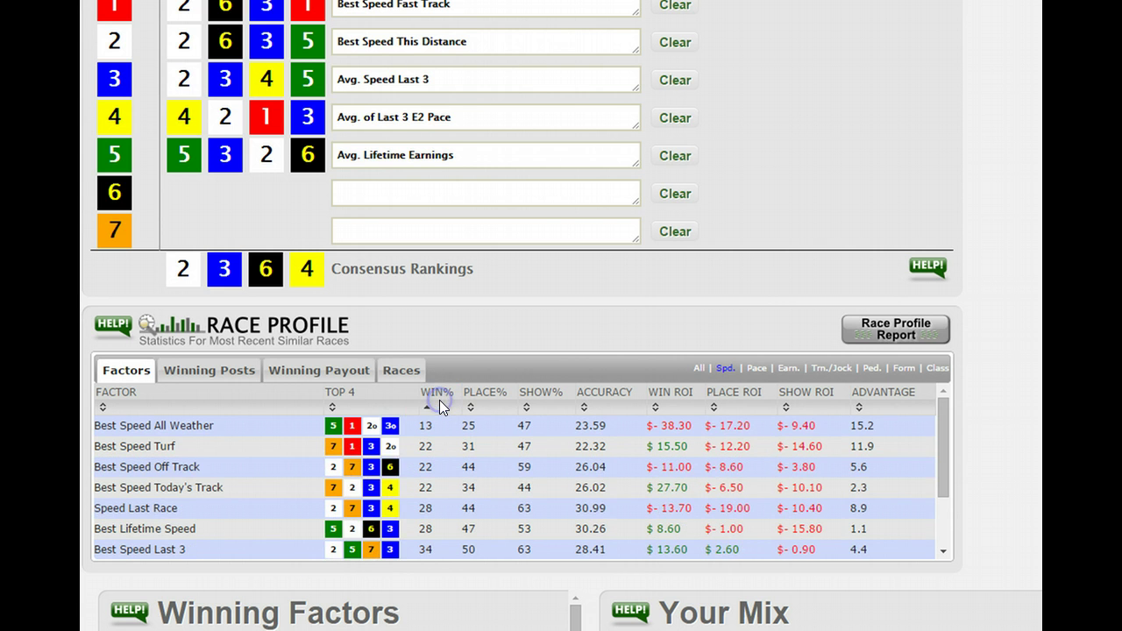
click(439, 402)
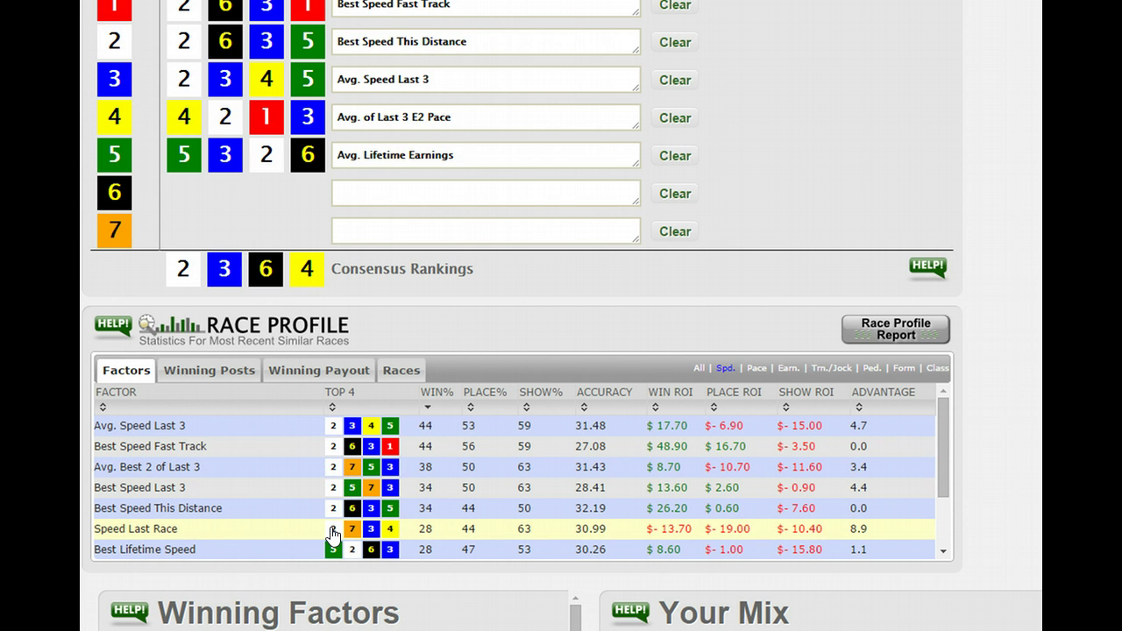
click(321, 450)
click(317, 430)
click(320, 462)
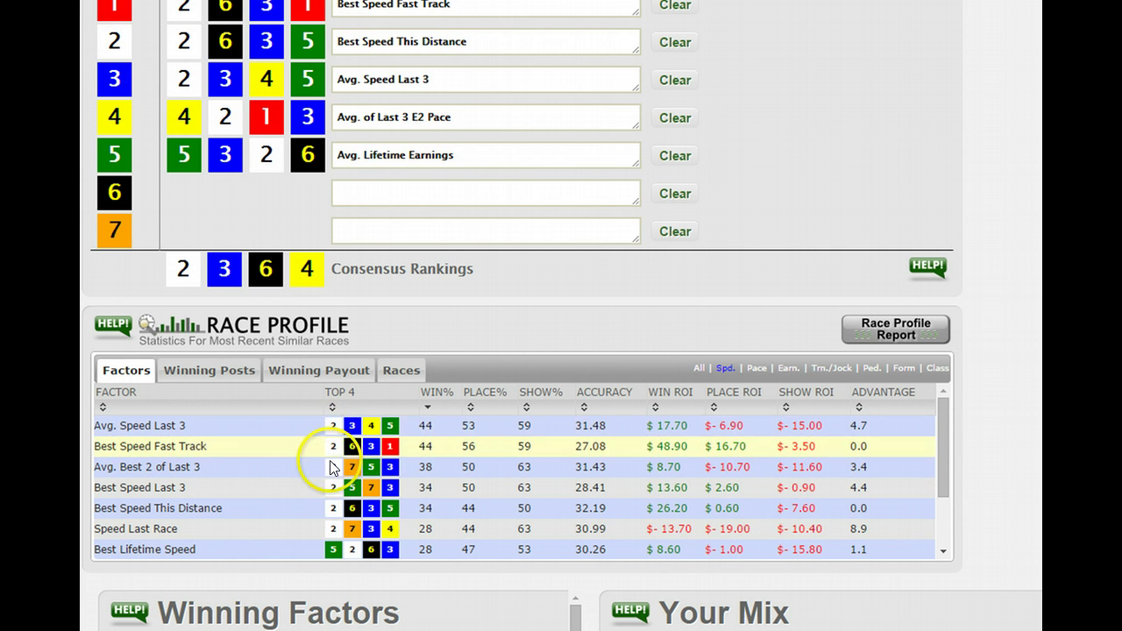
click(333, 528)
click(342, 439)
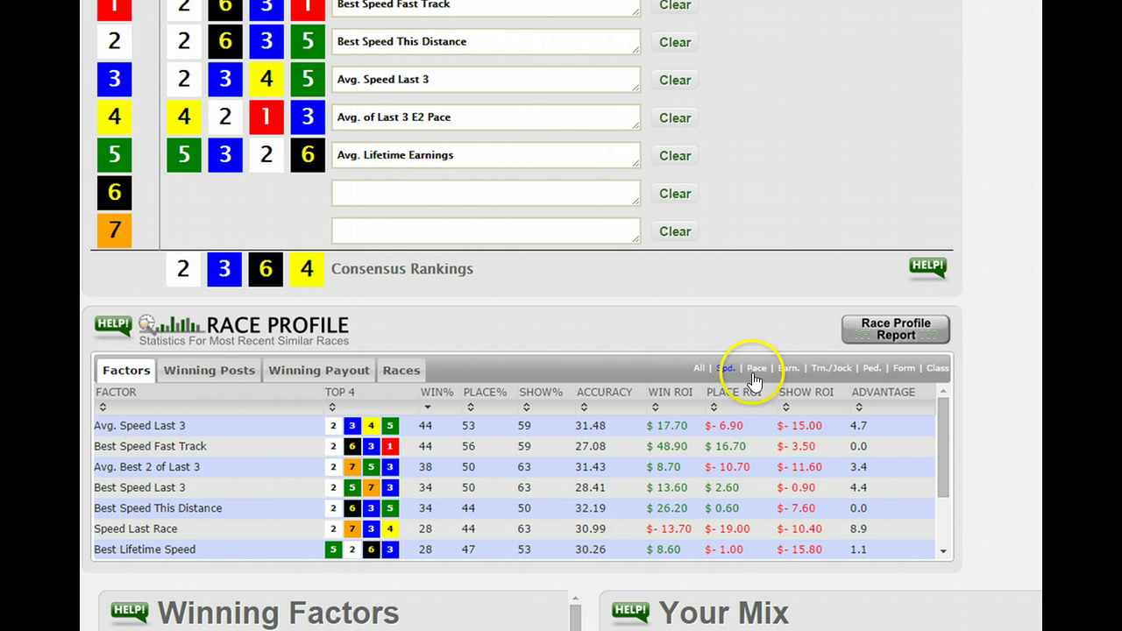
Step: Show only the pace factors in the Race Profile, sorted by WIN% from highest to lowest
click(753, 371)
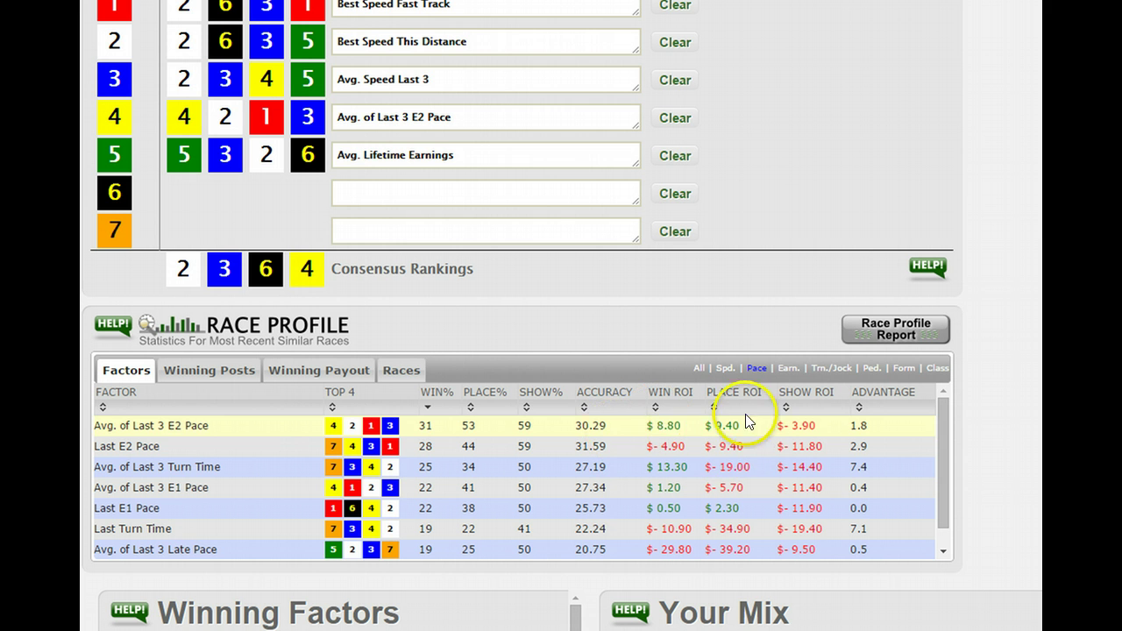
click(427, 396)
click(427, 396)
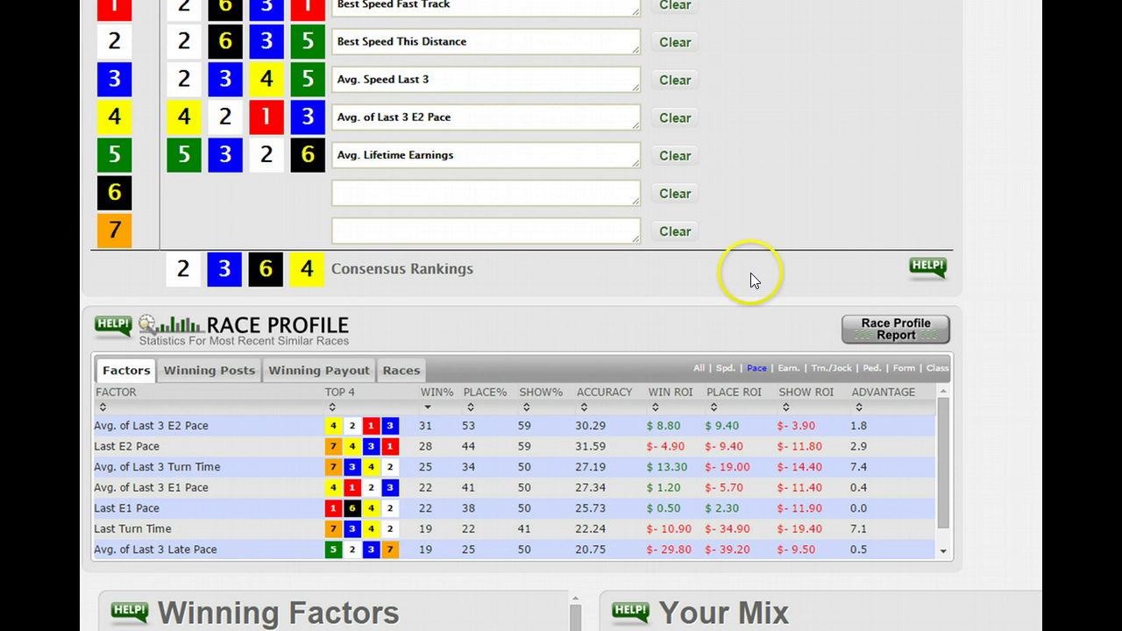
Step: Clear all the factor rows from the BetPad
scroll(742, 286, up, 1)
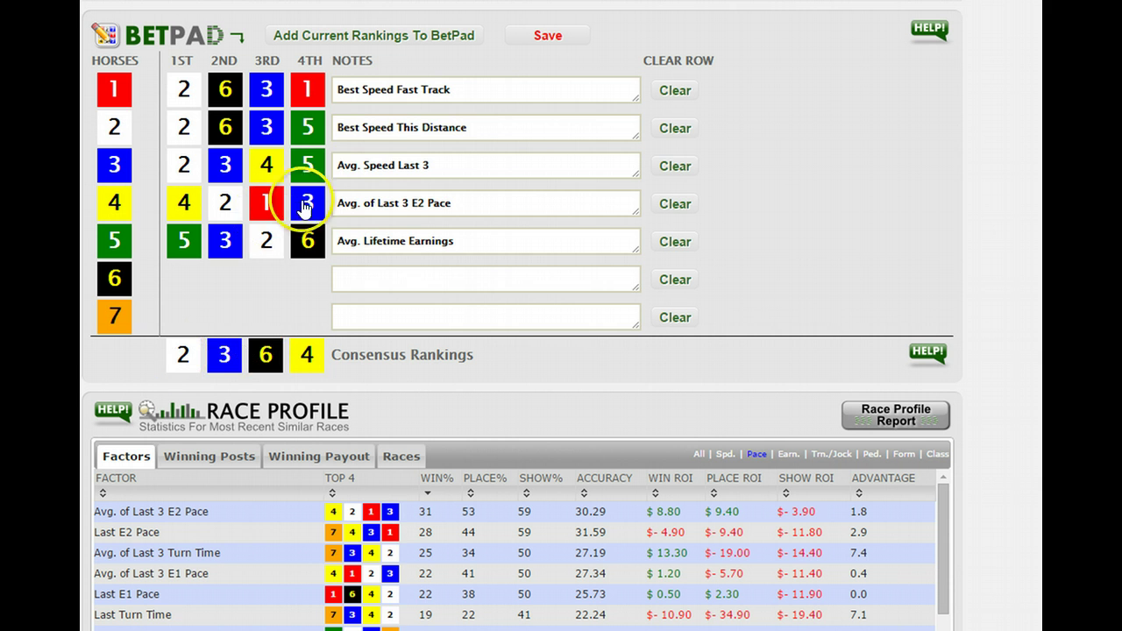
click(677, 93)
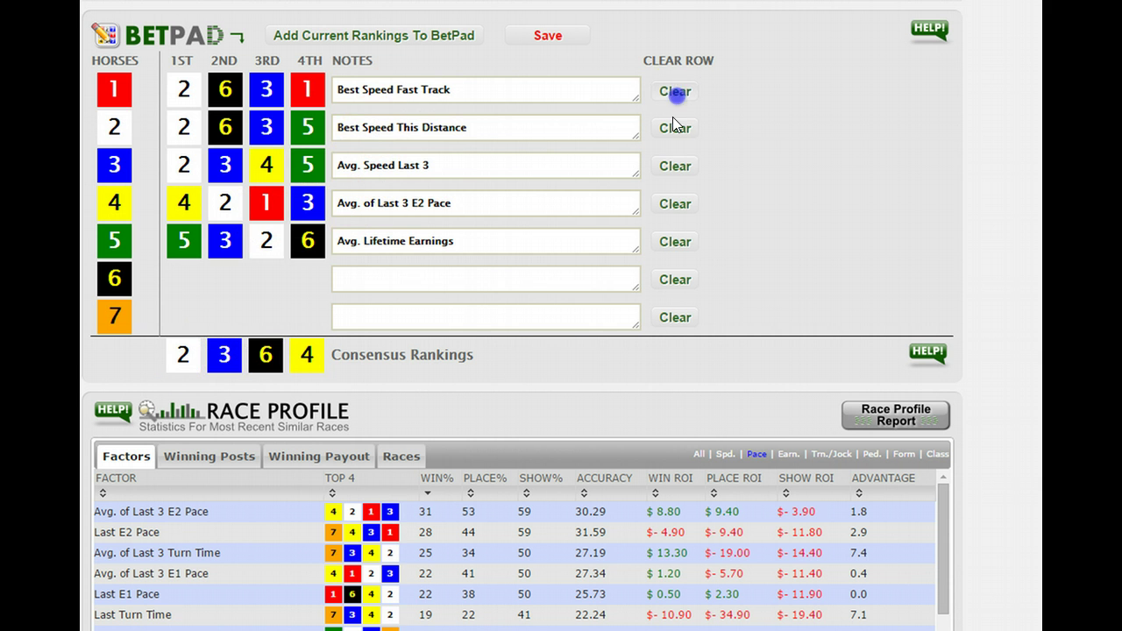
click(675, 128)
click(675, 165)
click(675, 206)
click(676, 241)
click(676, 279)
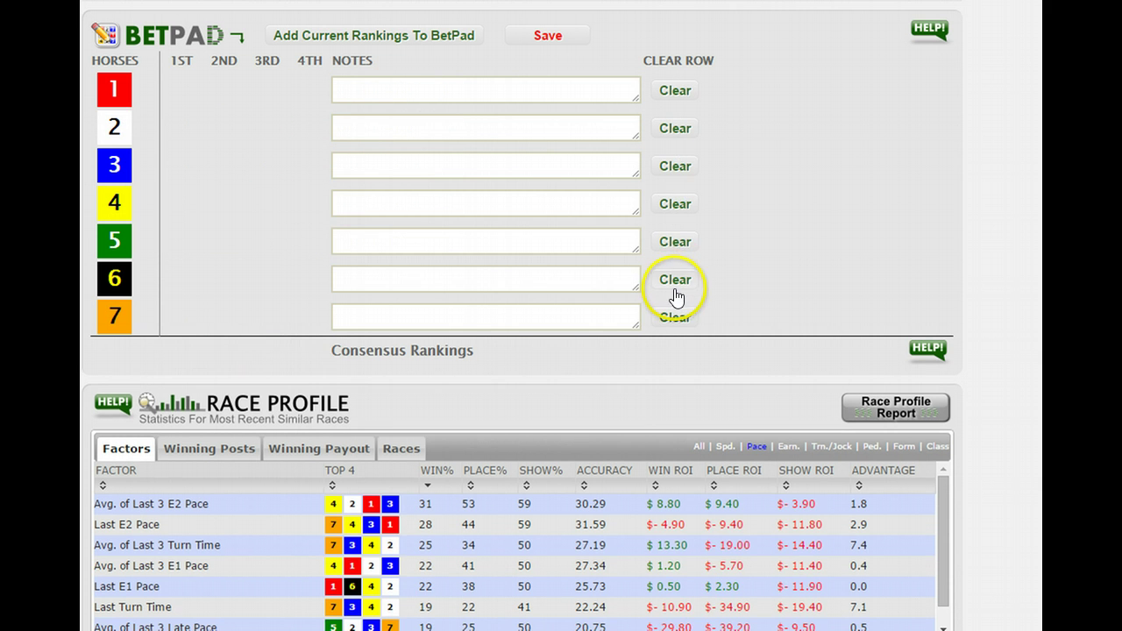
scroll(743, 284, down, 1)
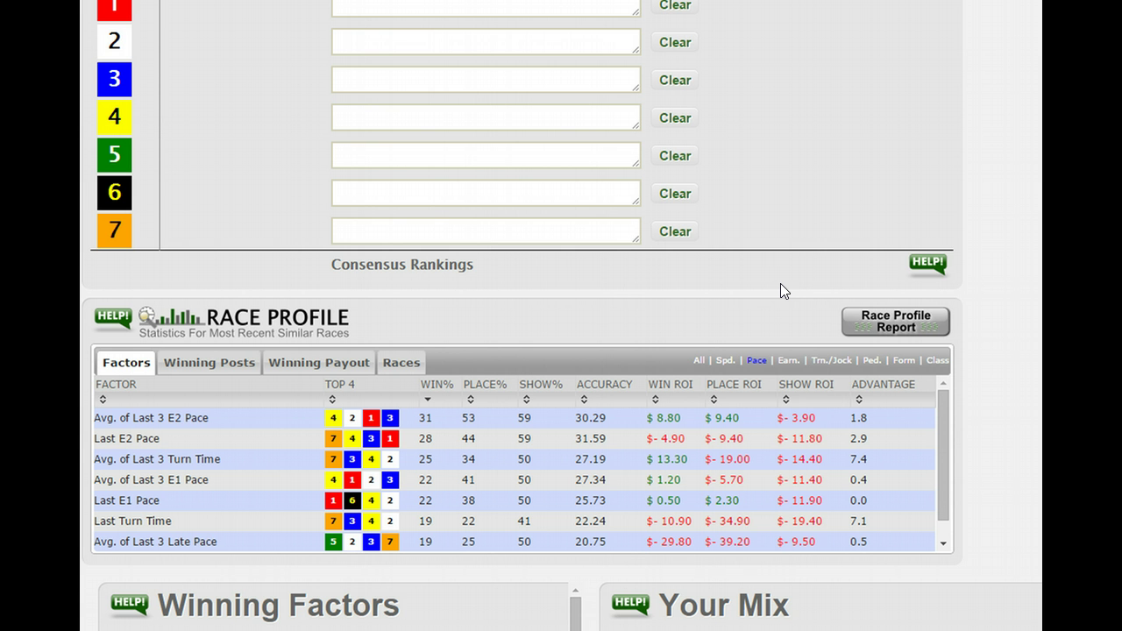
scroll(871, 271, up, 2)
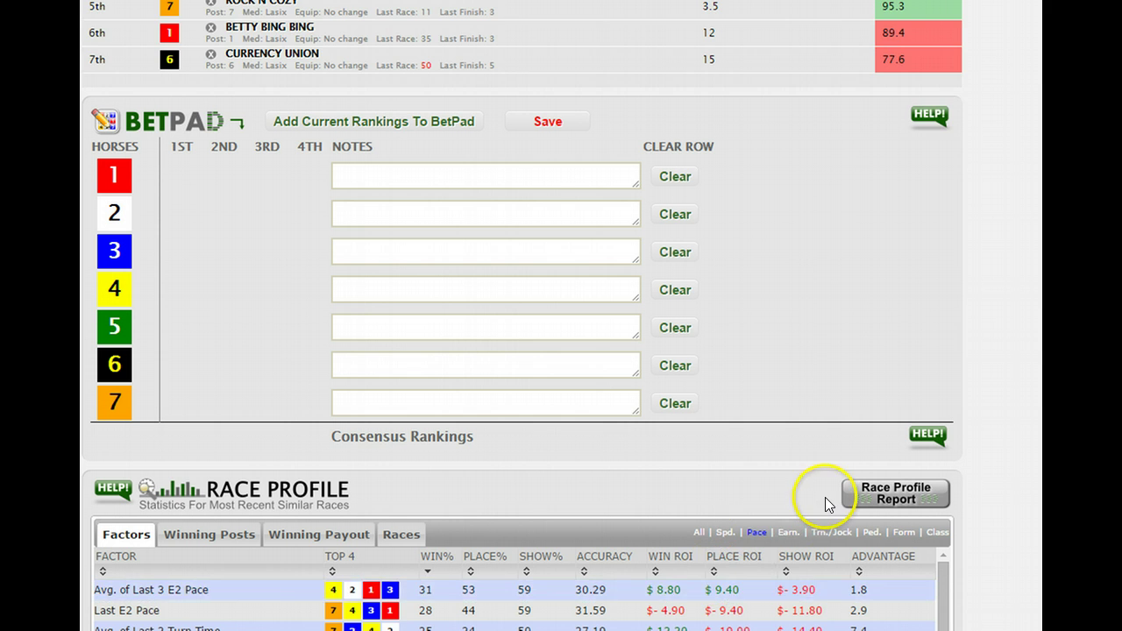
scroll(825, 497, down, 2)
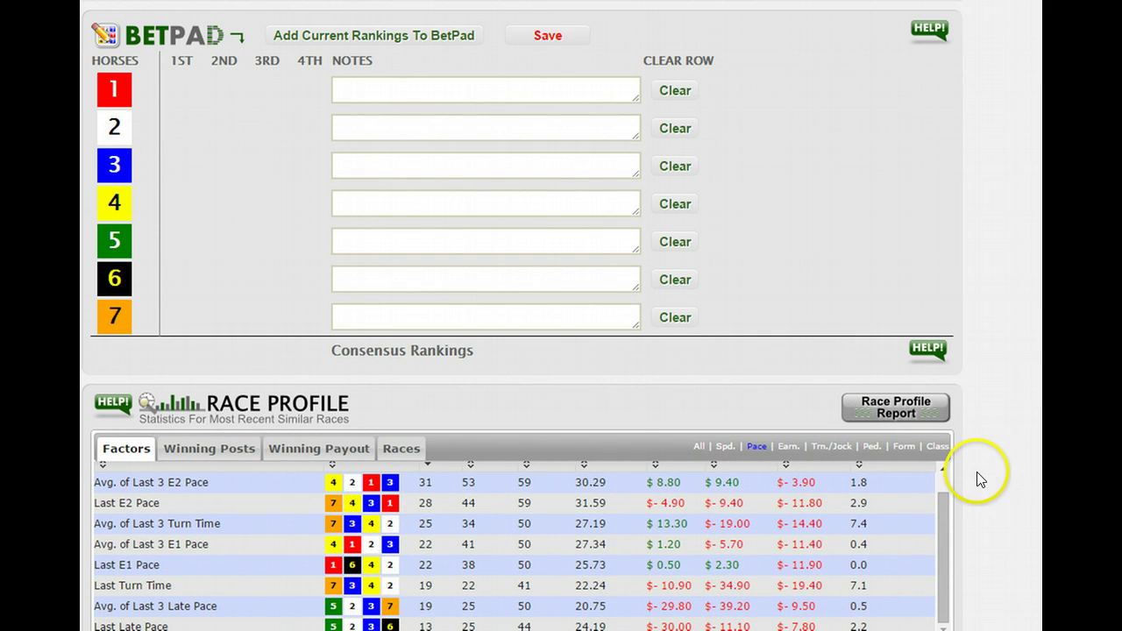
scroll(977, 472, down, 2)
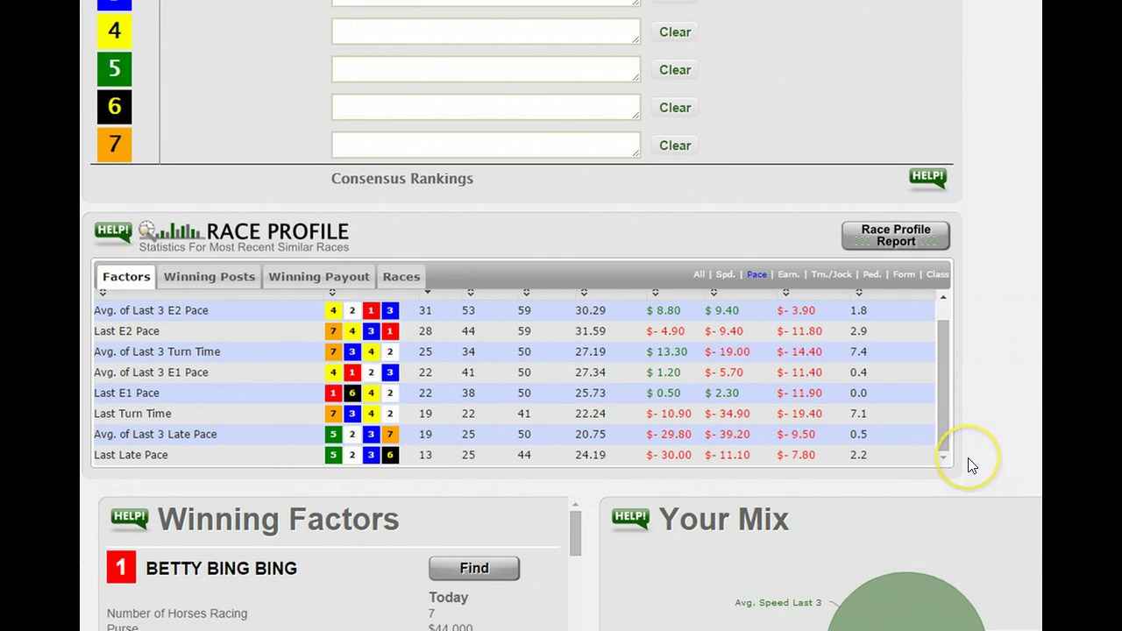